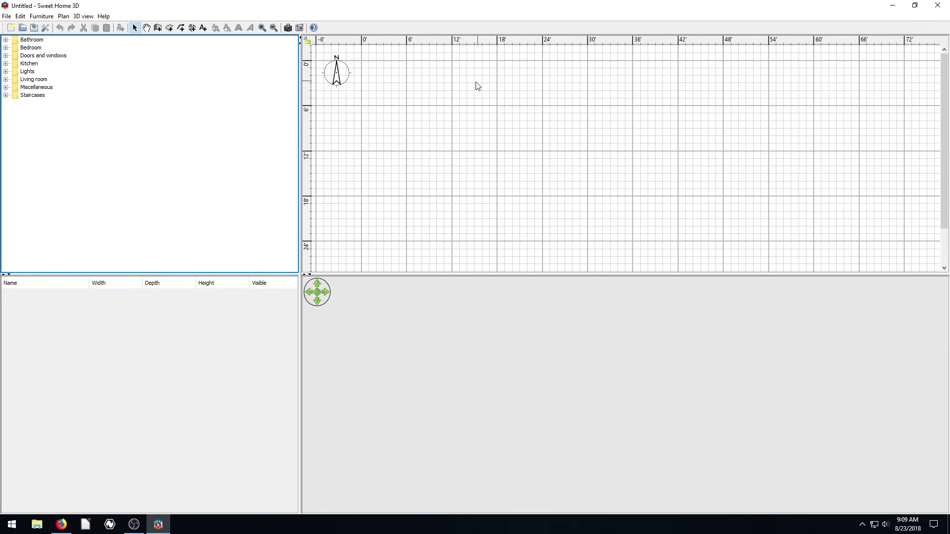
Enlarge the floor plan by shrinking the 3D view below it and the catalog beside it.
left_click_drag(364, 274, 359, 381)
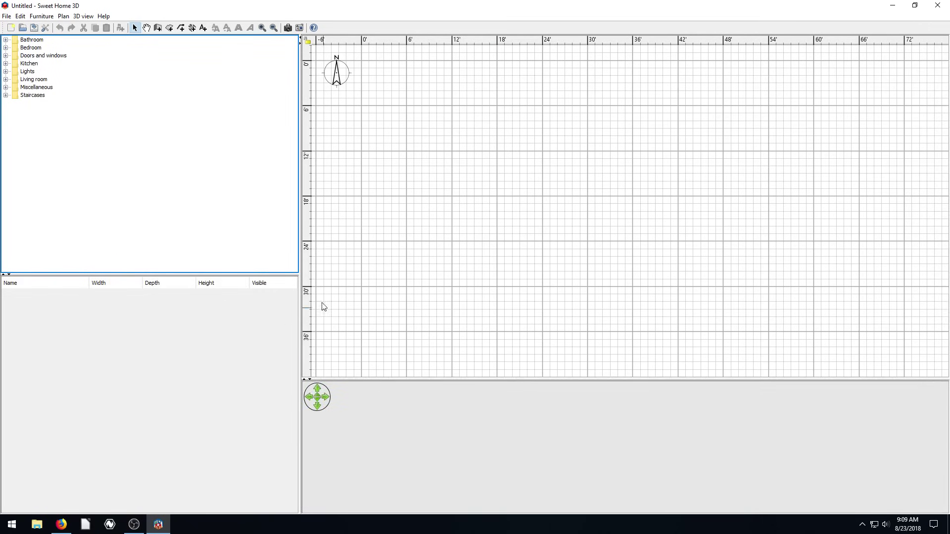
left_click_drag(302, 252, 171, 250)
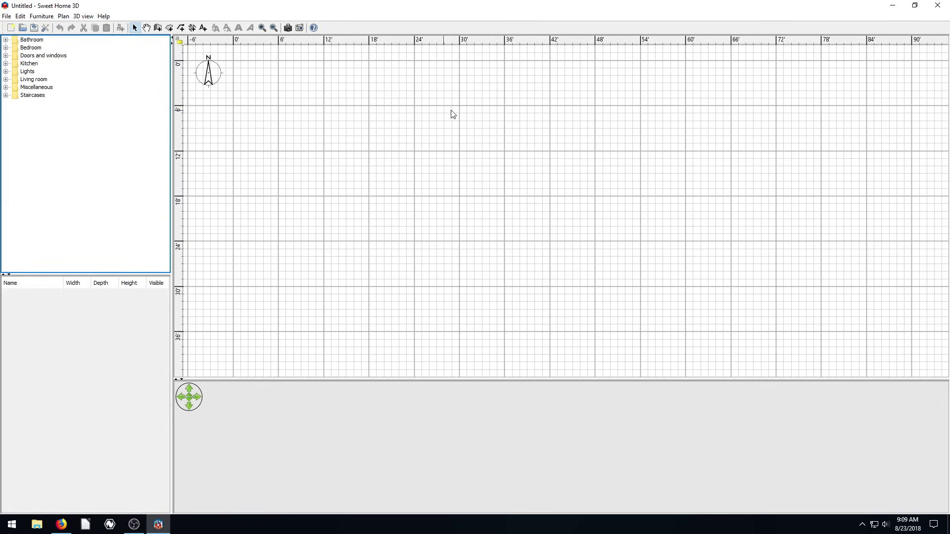
Draw a 24-foot square room (588 sq ft) with its first corner at the plan origin.
left_click(169, 28)
left_click(234, 59)
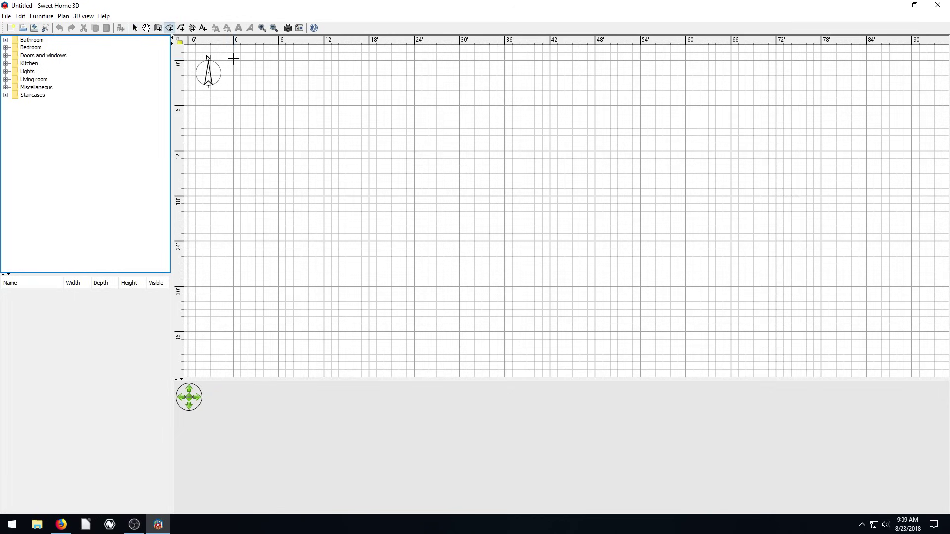
left_click(415, 58)
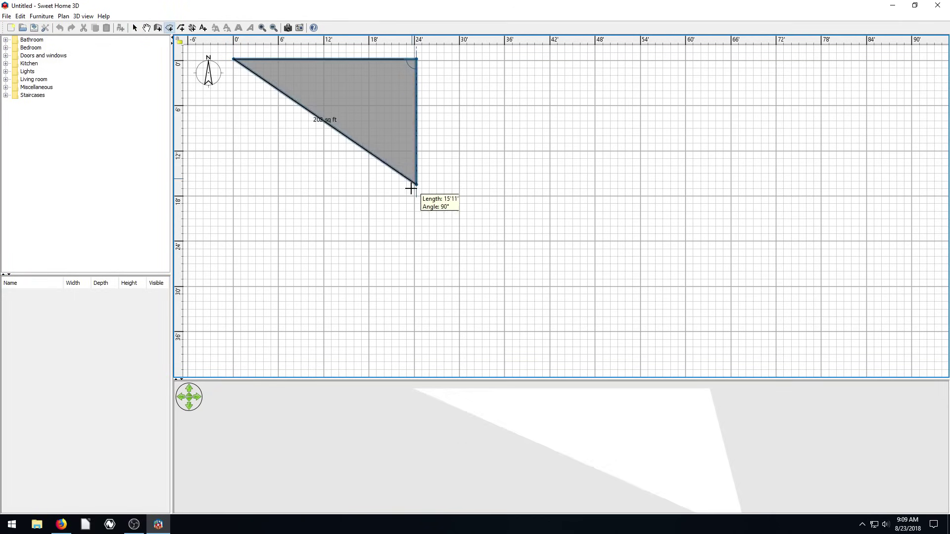
left_click(415, 242)
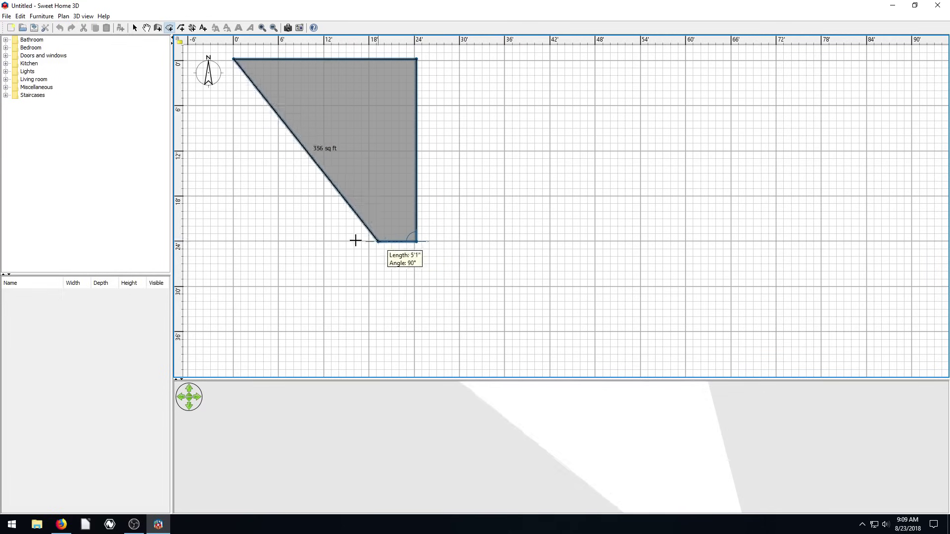
left_click(233, 241)
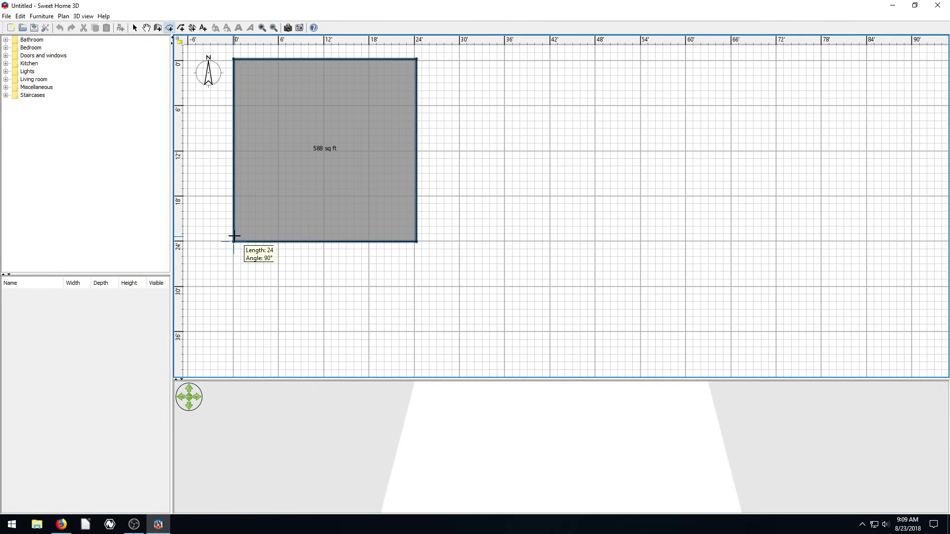
double_click(234, 58)
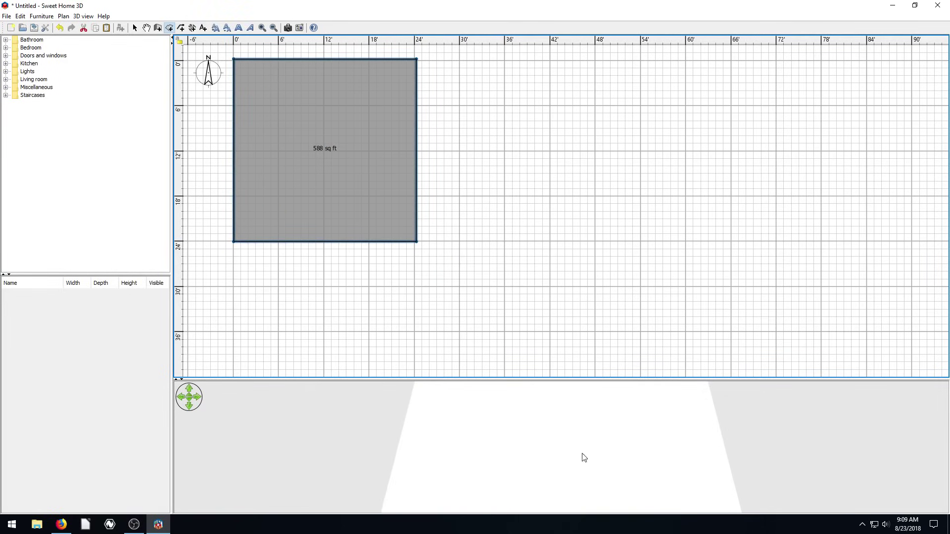
Draw walls along the square room's four edges, then check the open-topped box in 3D.
left_click_drag(541, 423, 516, 351)
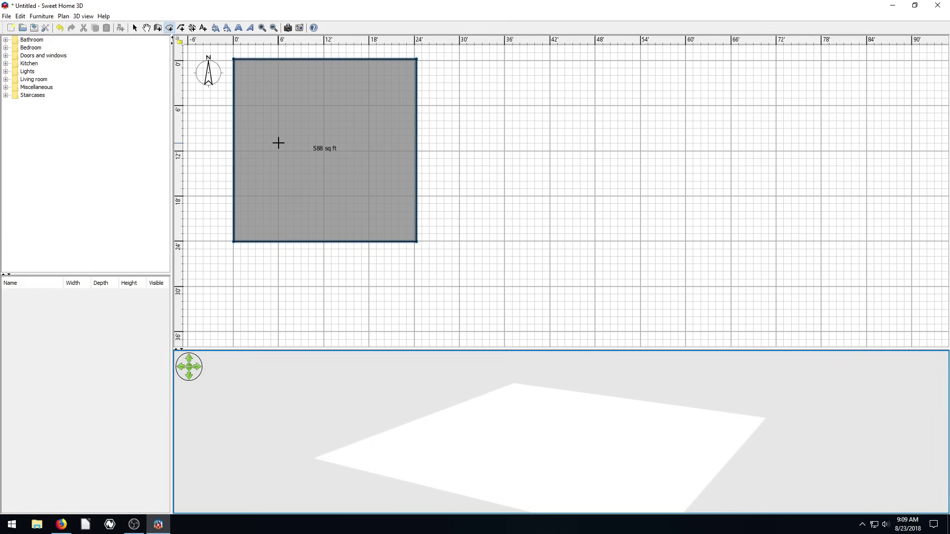
left_click(158, 27)
left_click(233, 59)
left_click(416, 58)
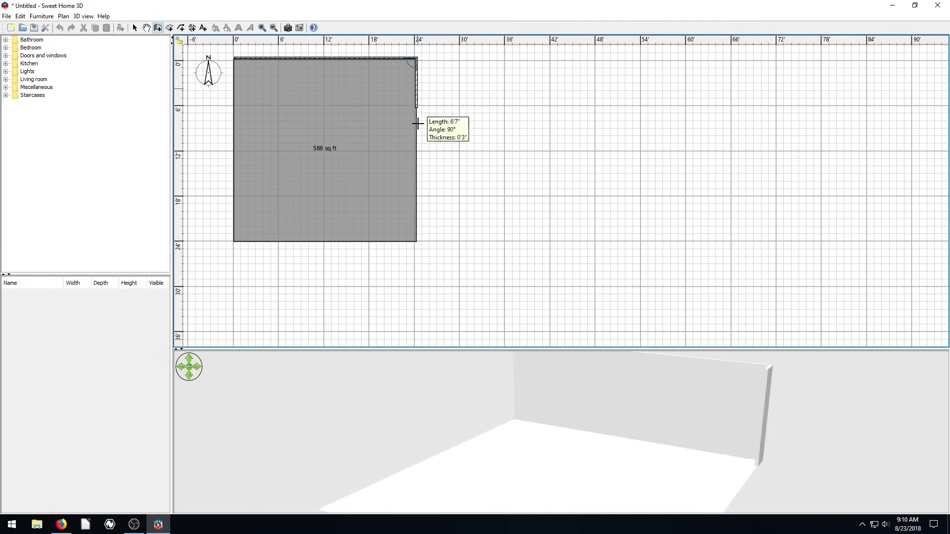
left_click(416, 241)
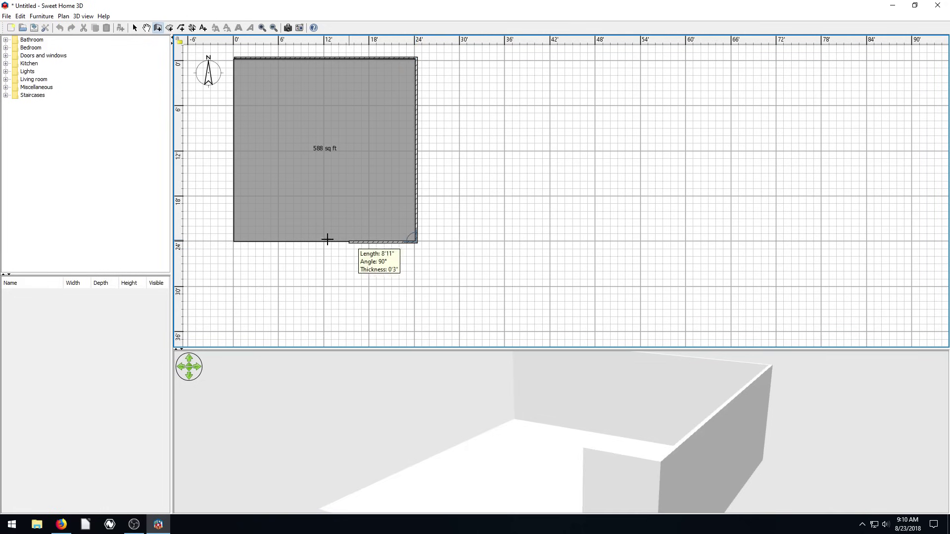
left_click(233, 241)
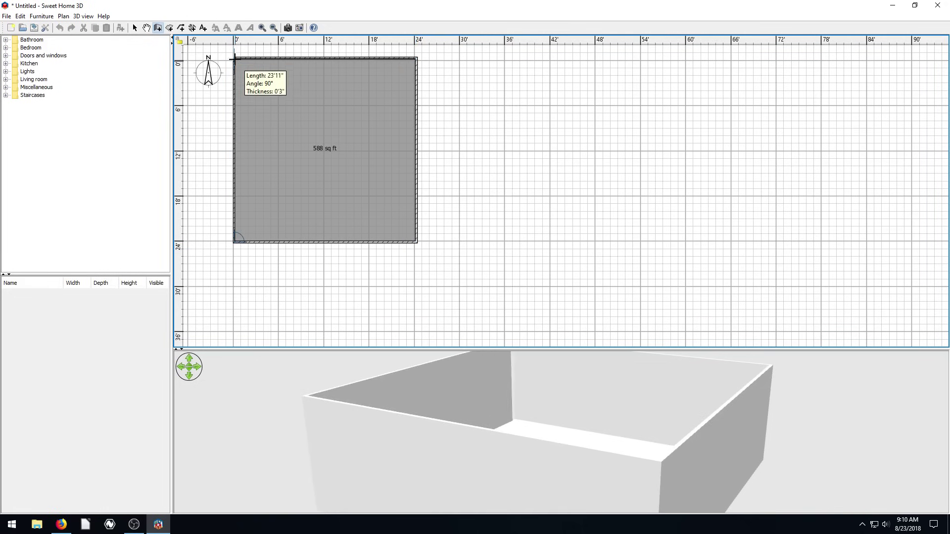
double_click(233, 58)
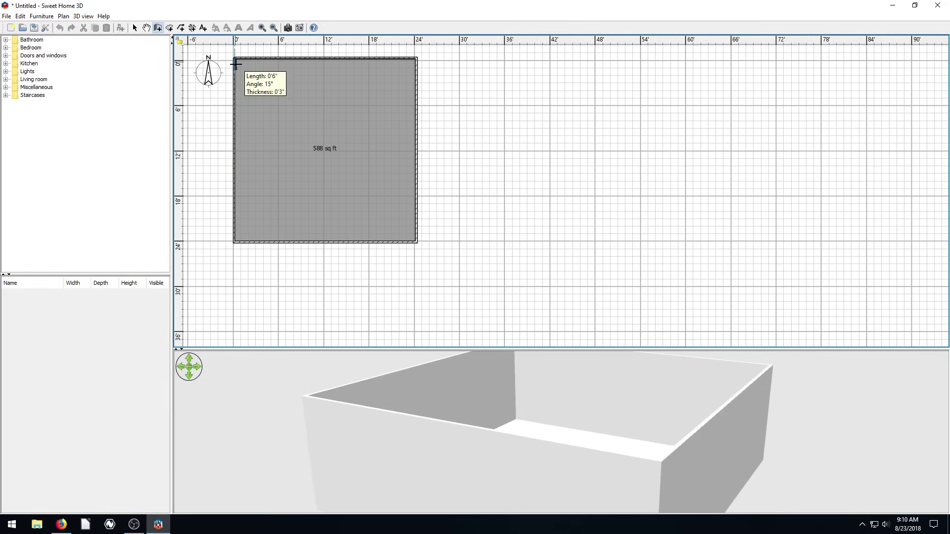
double_click(233, 59)
left_click_drag(538, 430, 509, 389)
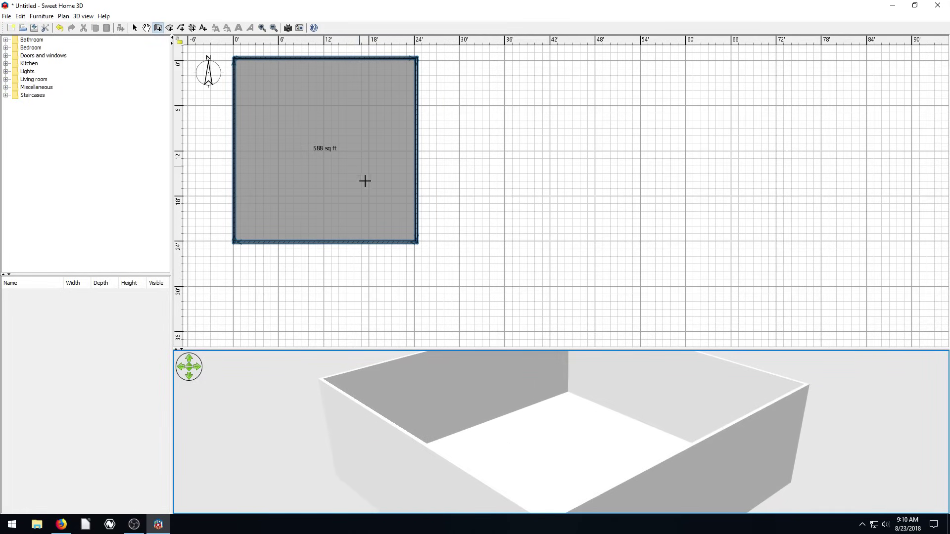
left_click_drag(558, 441, 528, 424)
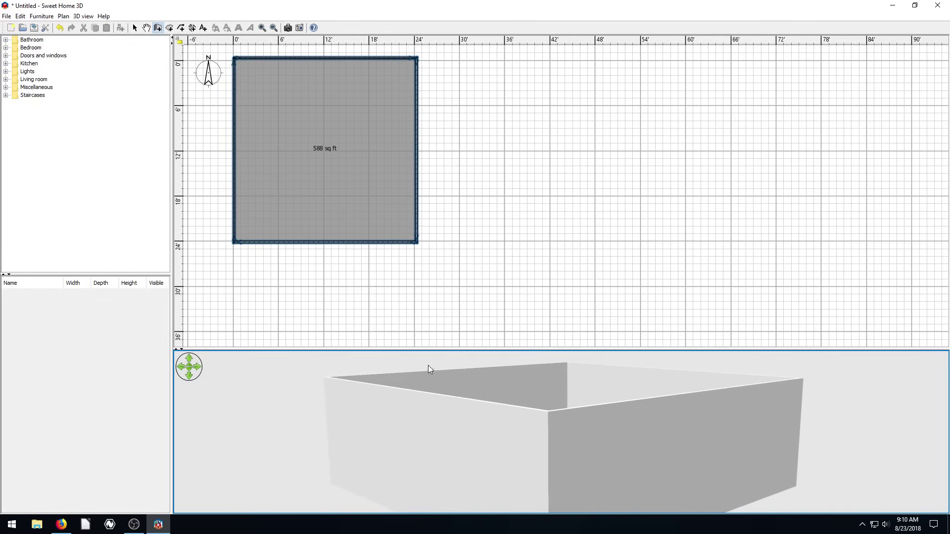
left_click_drag(418, 350, 416, 323)
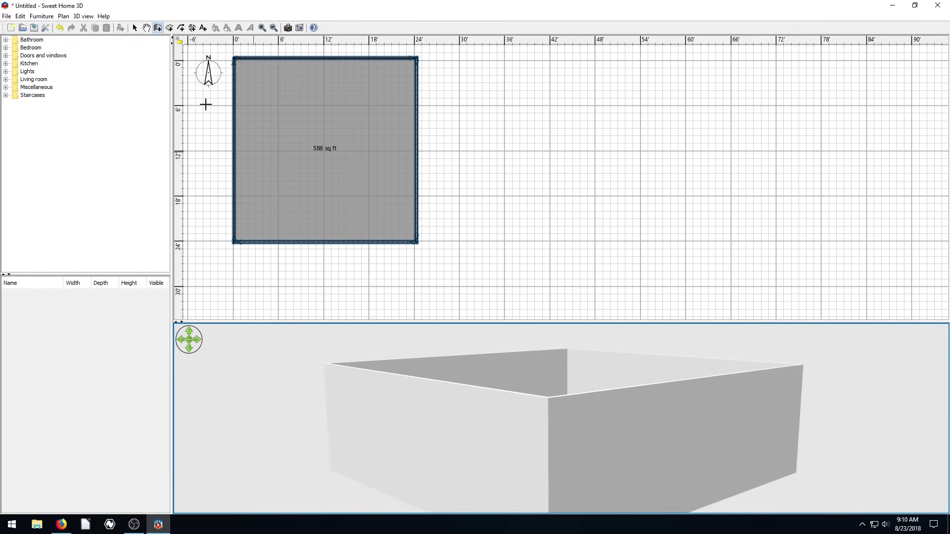
Add Level 1 with Plan > Add level and make it the active level.
left_click(60, 16)
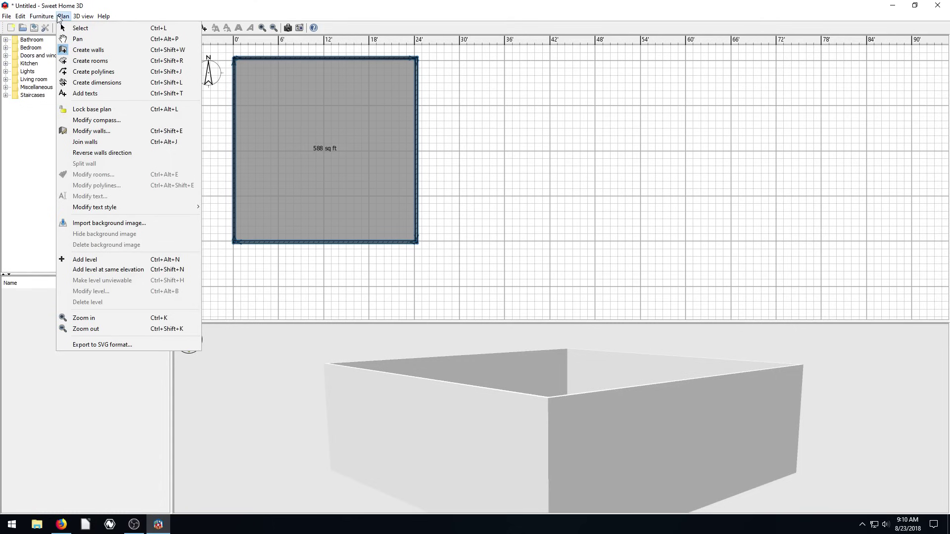
left_click(85, 259)
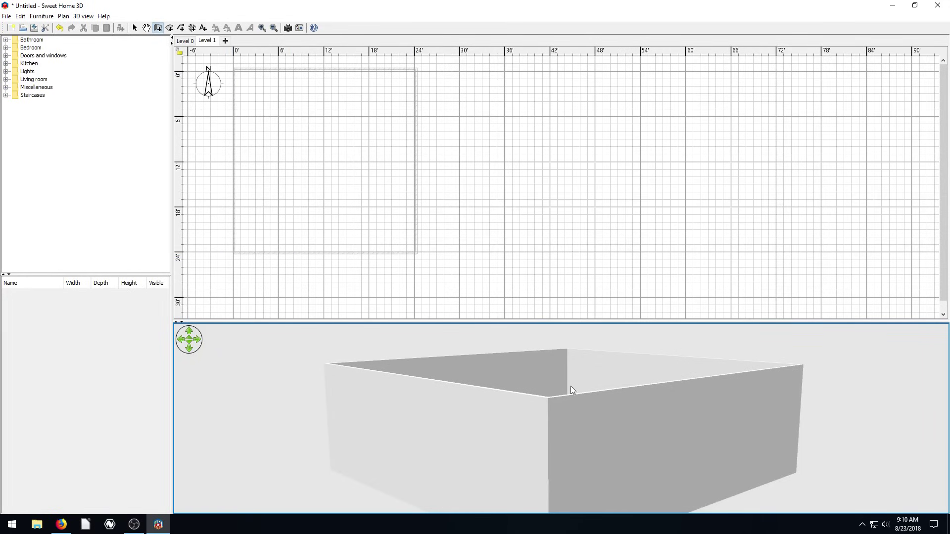
left_click(185, 41)
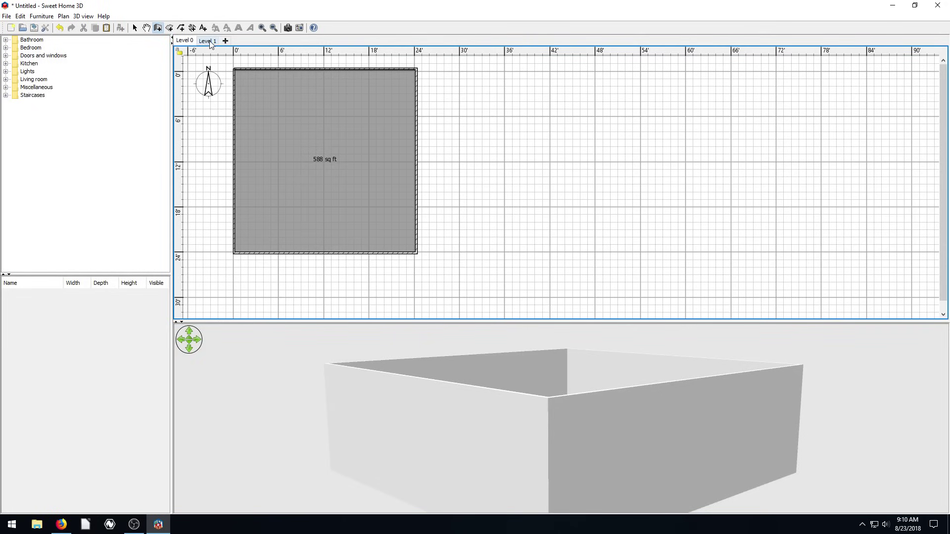
left_click(209, 41)
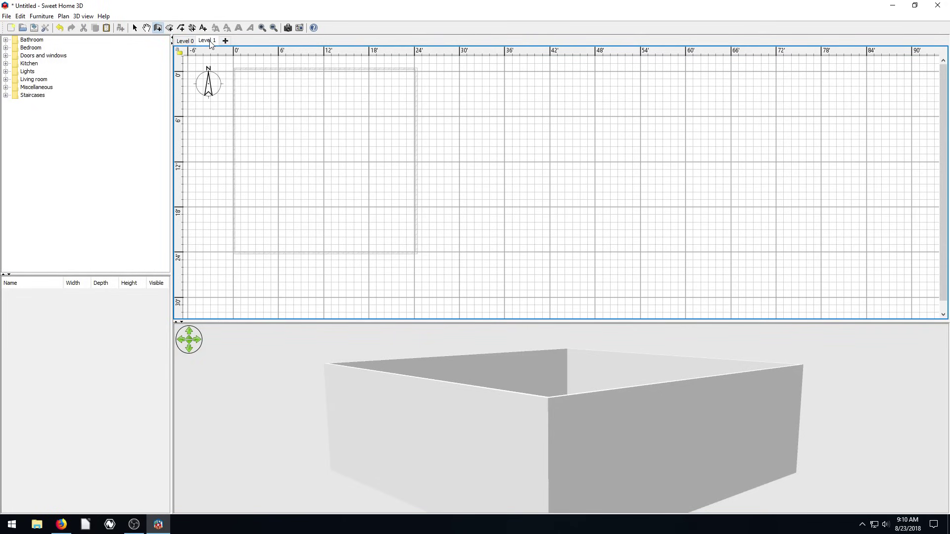
Draw a 601 sq ft room on Level 1 over the outline of the room below.
left_click(168, 28)
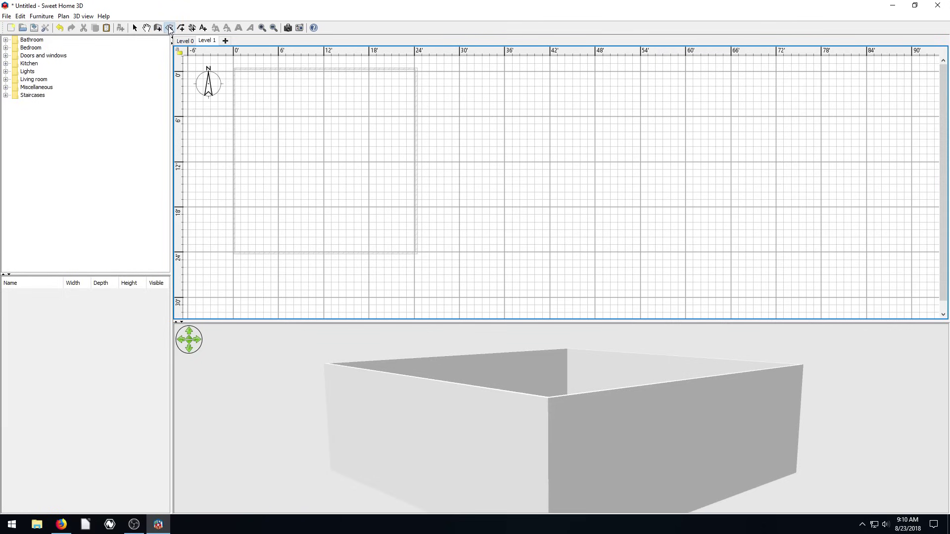
left_click(234, 68)
left_click(417, 68)
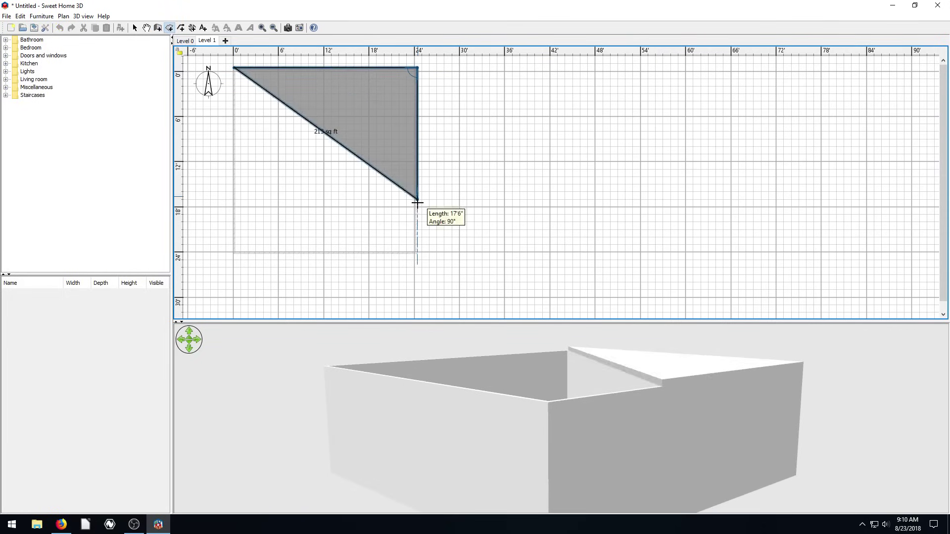
left_click(416, 252)
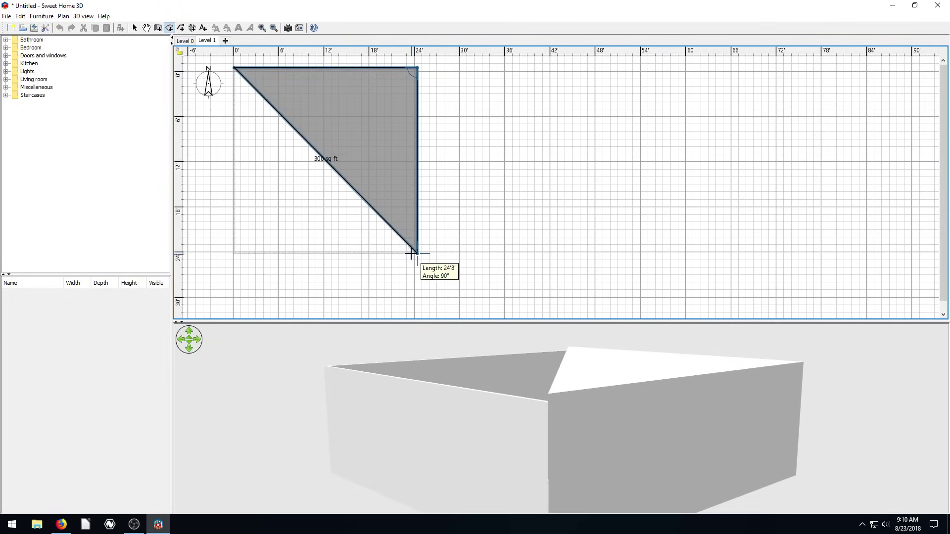
left_click(234, 248)
key("Escape")
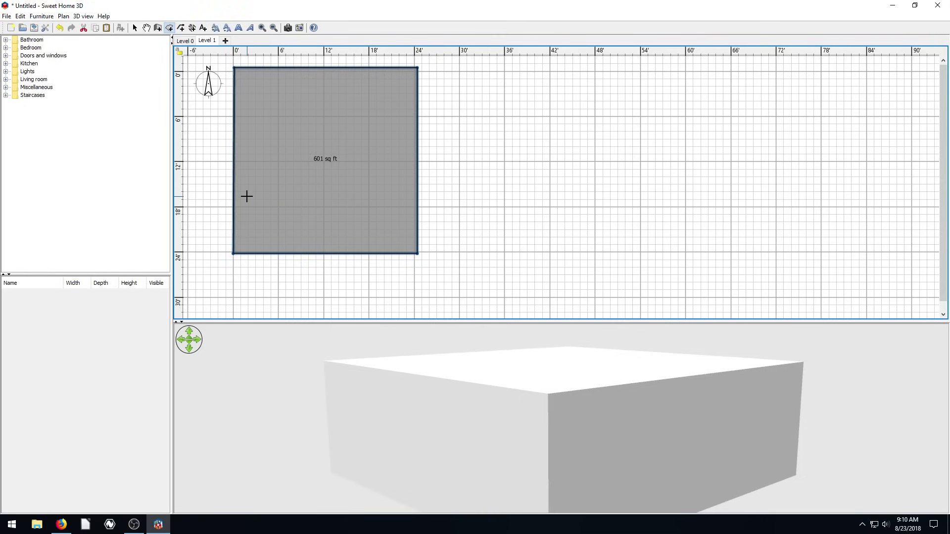
left_click_drag(512, 408, 466, 417)
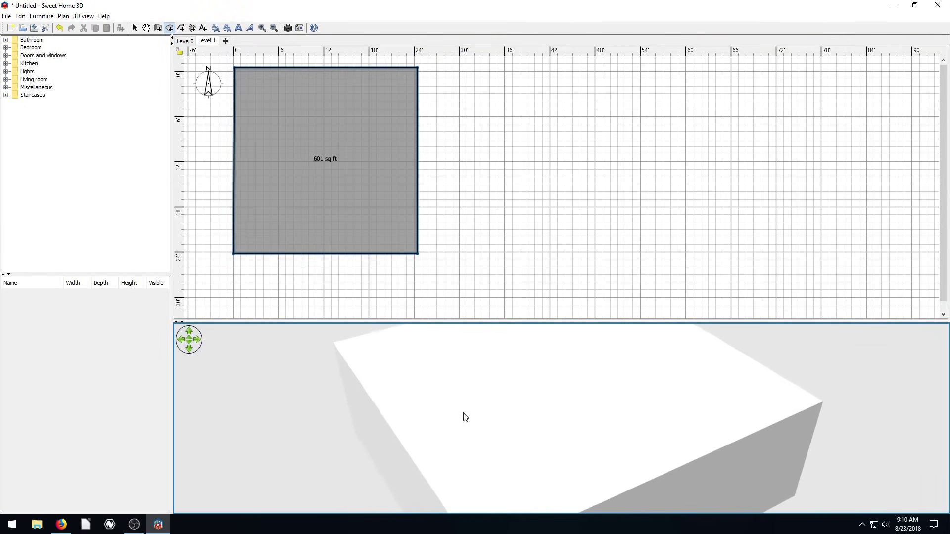
Wall in the large Level 1 room along all four of its edges.
left_click(158, 28)
left_click(234, 68)
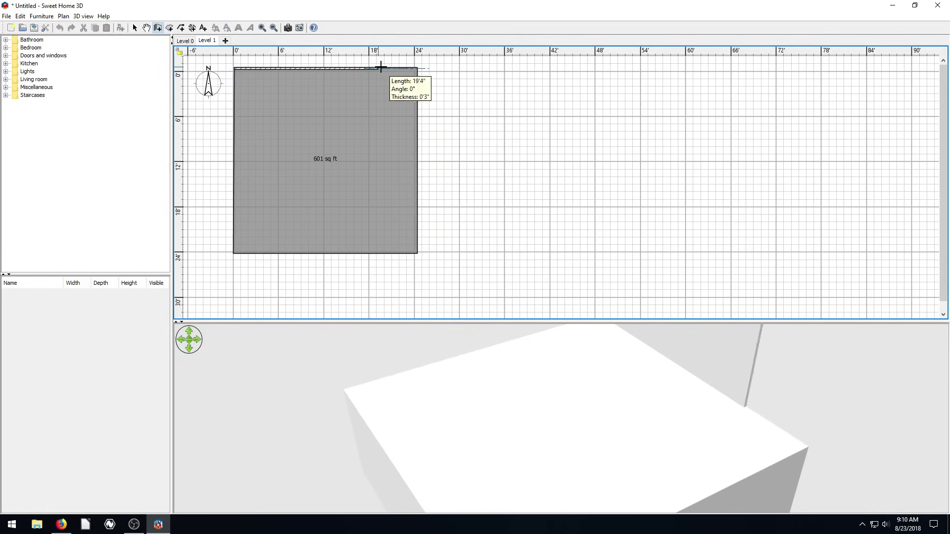
left_click(417, 68)
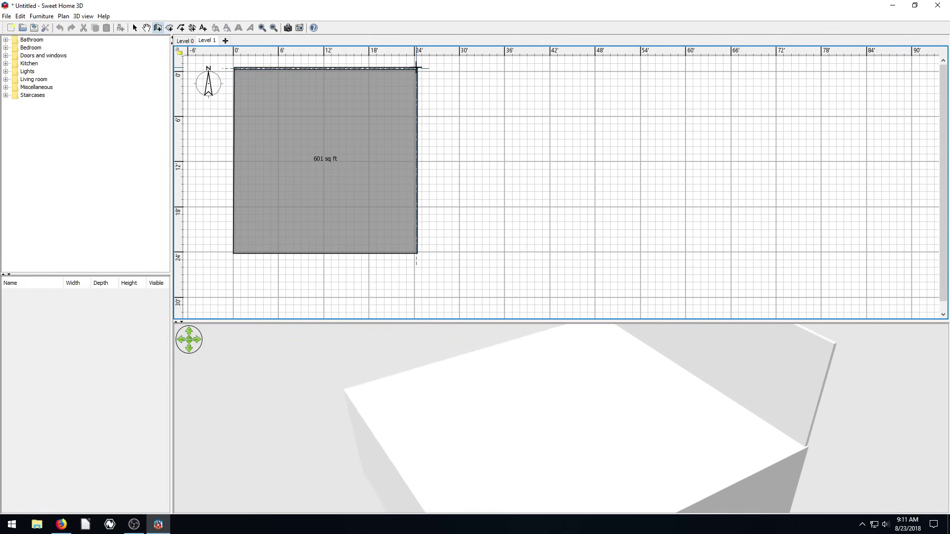
left_click(416, 252)
left_click(234, 252)
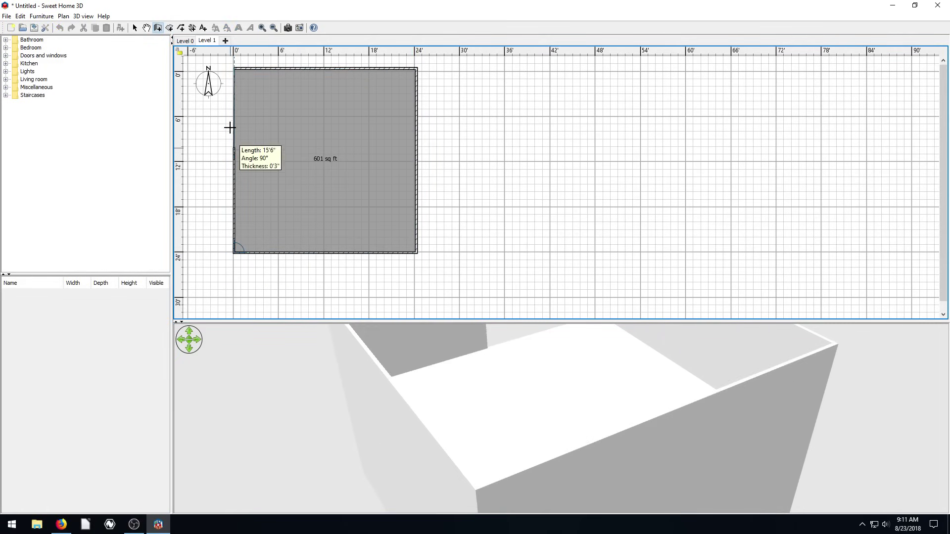
double_click(235, 69)
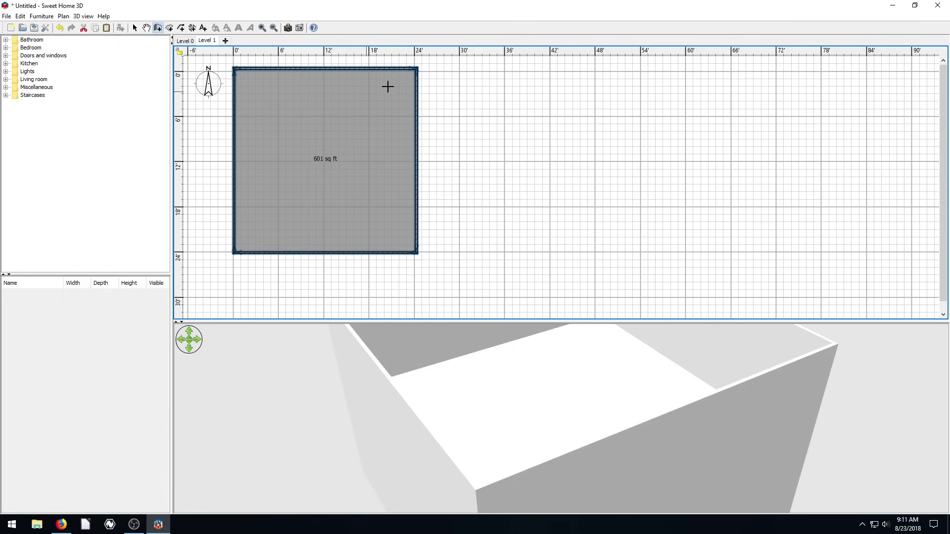
Draw a small square walled enclosure to the right of the large room.
left_click(474, 114)
left_click(474, 165)
left_click(522, 166)
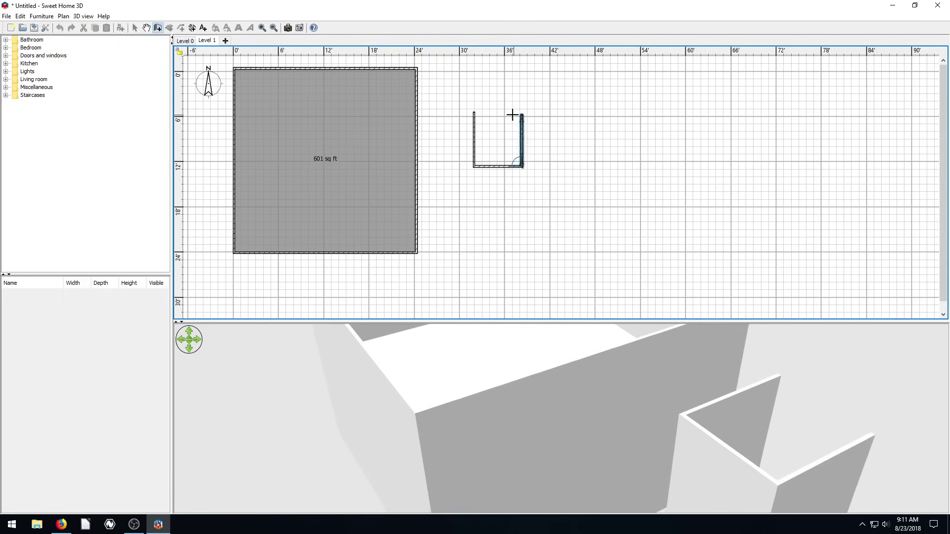
left_click(522, 114)
double_click(476, 115)
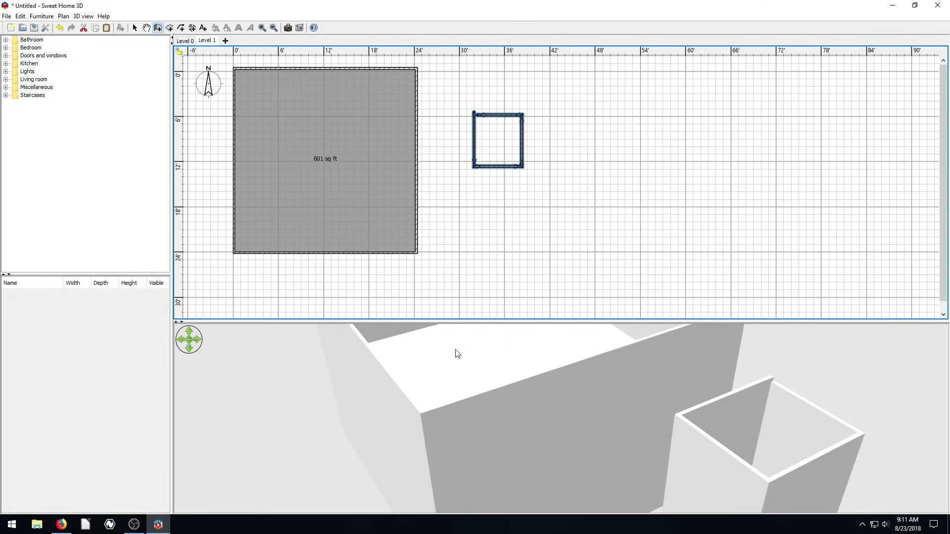
left_click_drag(503, 375, 643, 376)
left_click(535, 110)
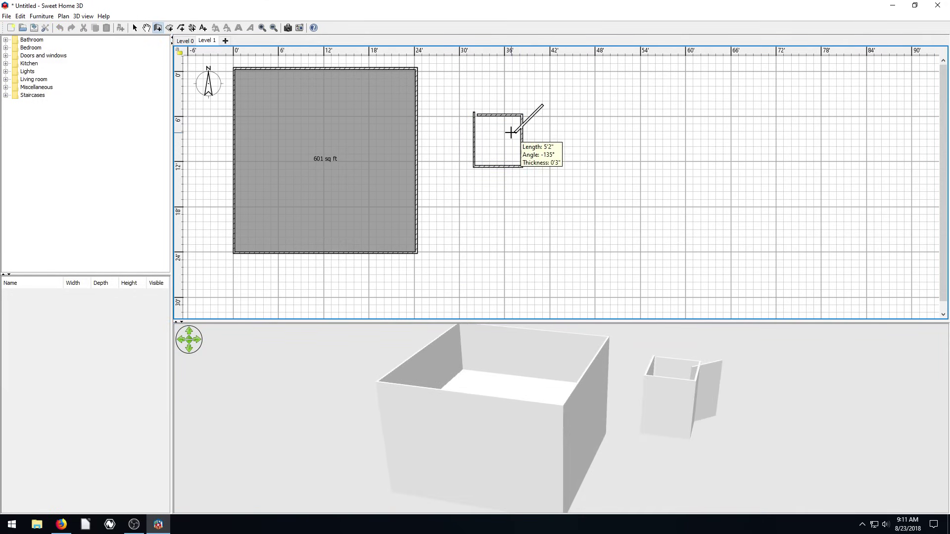
key("Escape")
Select the small square room's four walls and delete them, leaving only the large room.
left_click(135, 28)
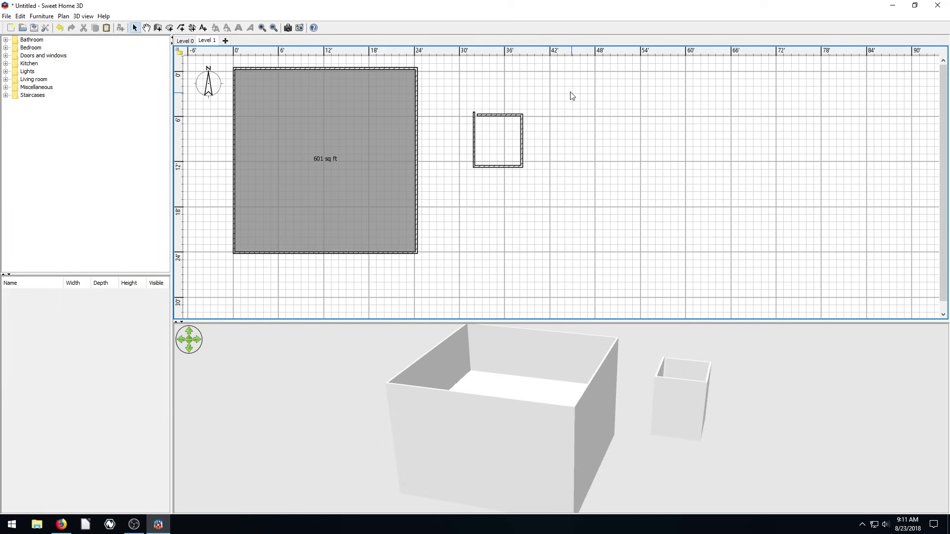
left_click_drag(570, 92, 444, 201)
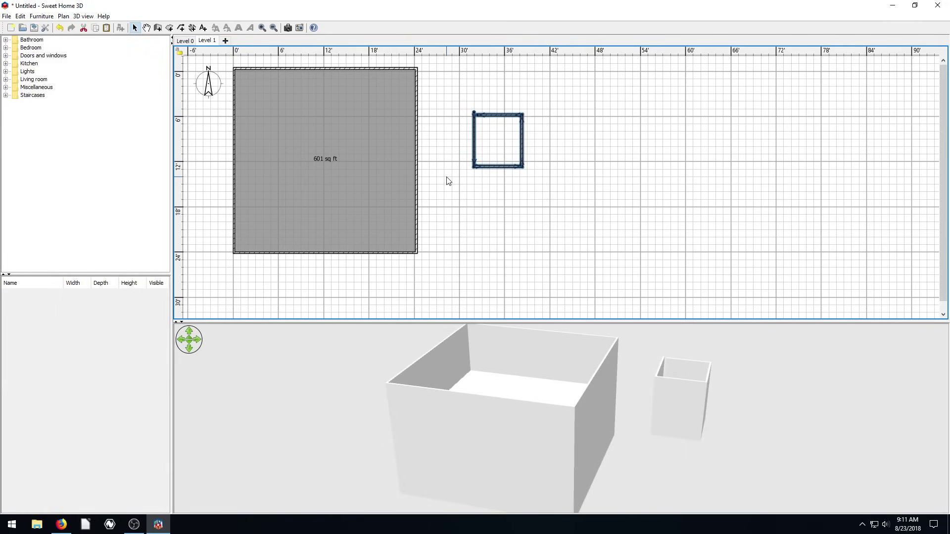
key("Delete")
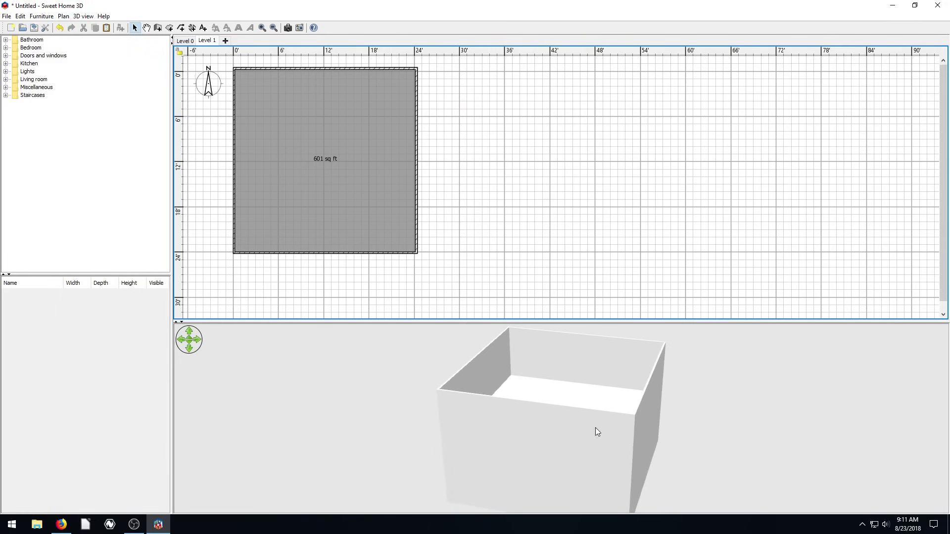
left_click_drag(596, 428, 543, 393)
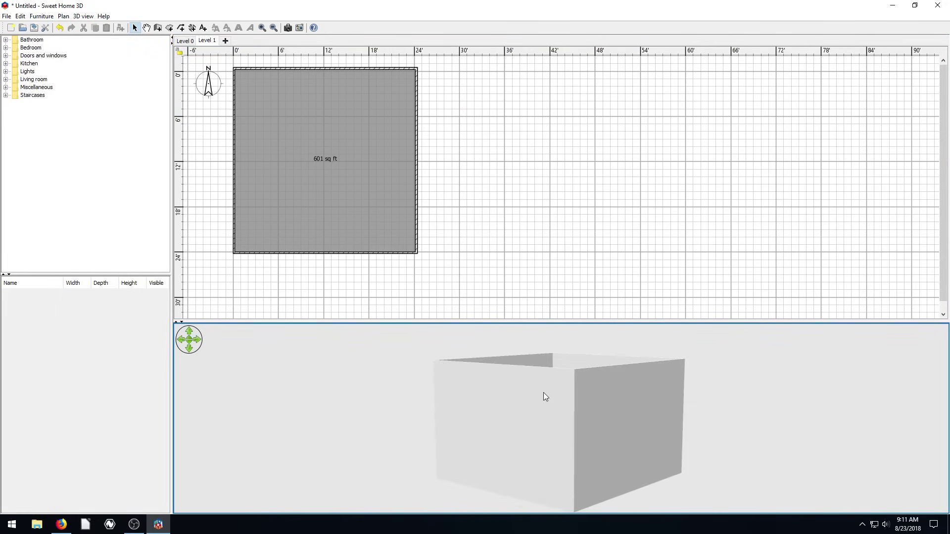
left_click(186, 41)
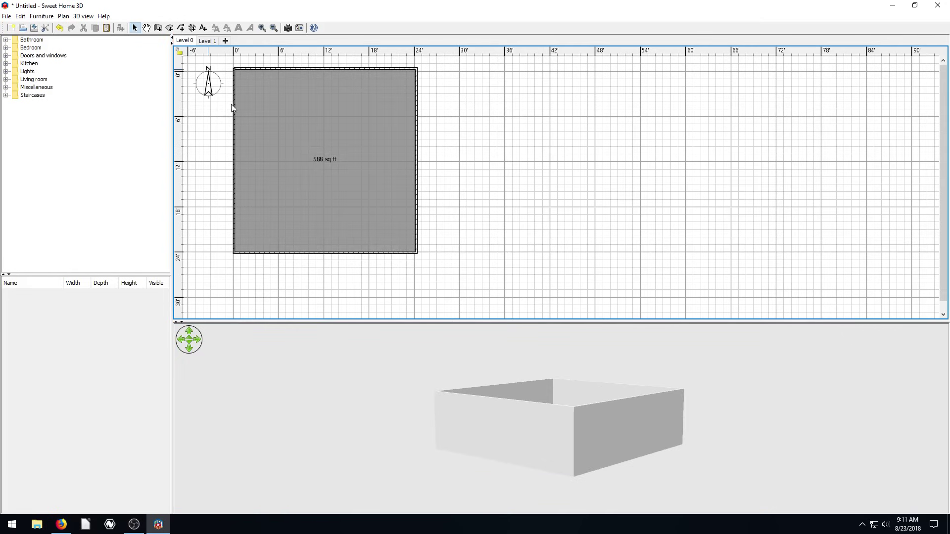
left_click(207, 41)
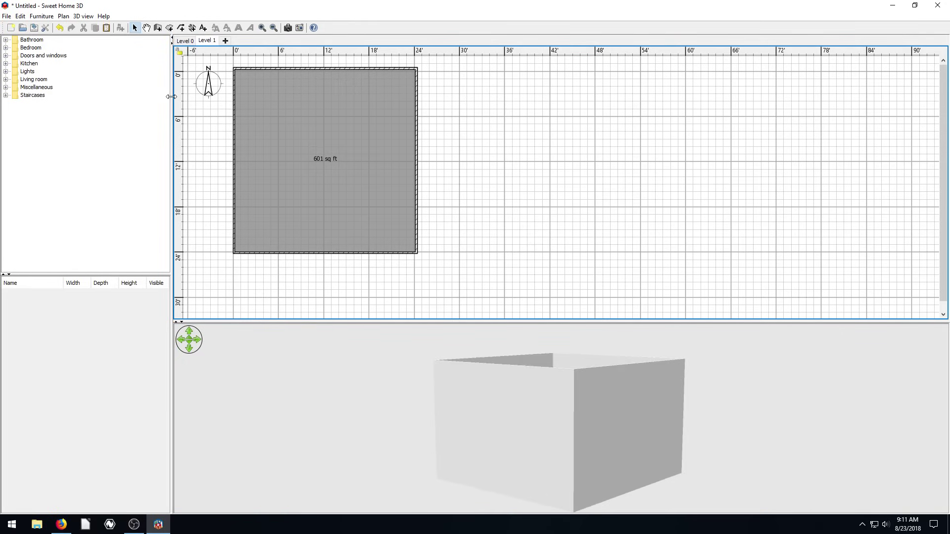
mouse_move(519, 410)
left_mouse_down()
mouse_move(511, 434)
mouse_move(651, 417)
mouse_move(513, 405)
left_mouse_up()
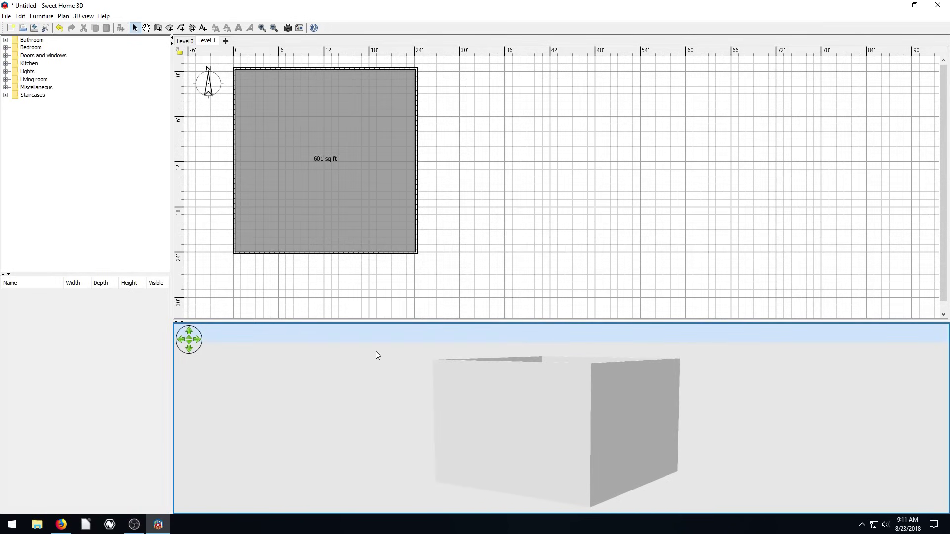
Add a third, empty level, Level 2, using the + level tab.
left_click(226, 41)
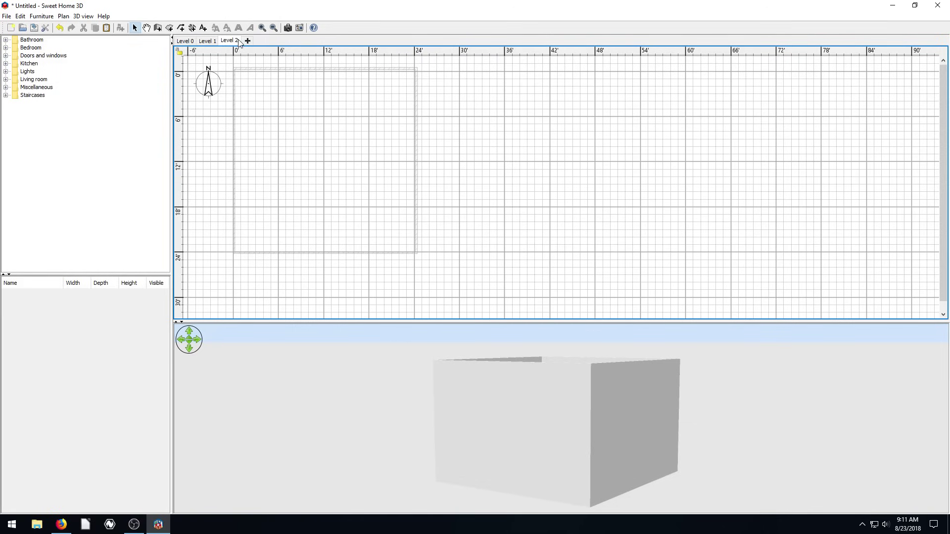
Set Level 0's elevation to -8' in its Modify level dialog, sinking it as a basement.
double_click(209, 40)
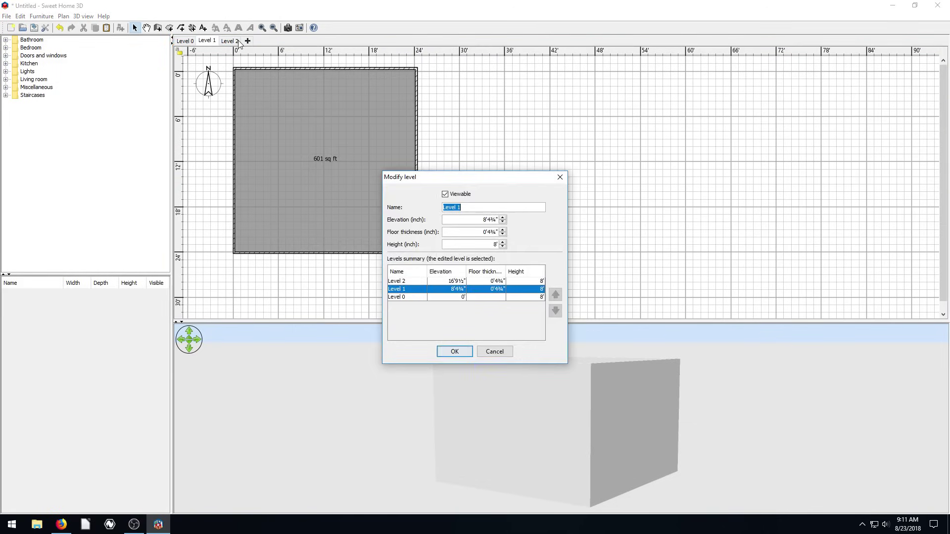
left_click(495, 351)
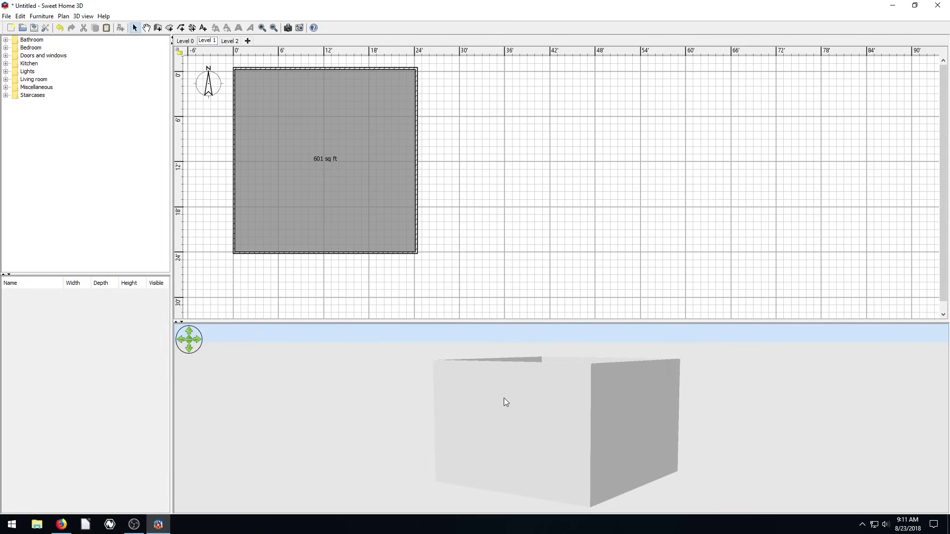
left_click(184, 40)
double_click(185, 40)
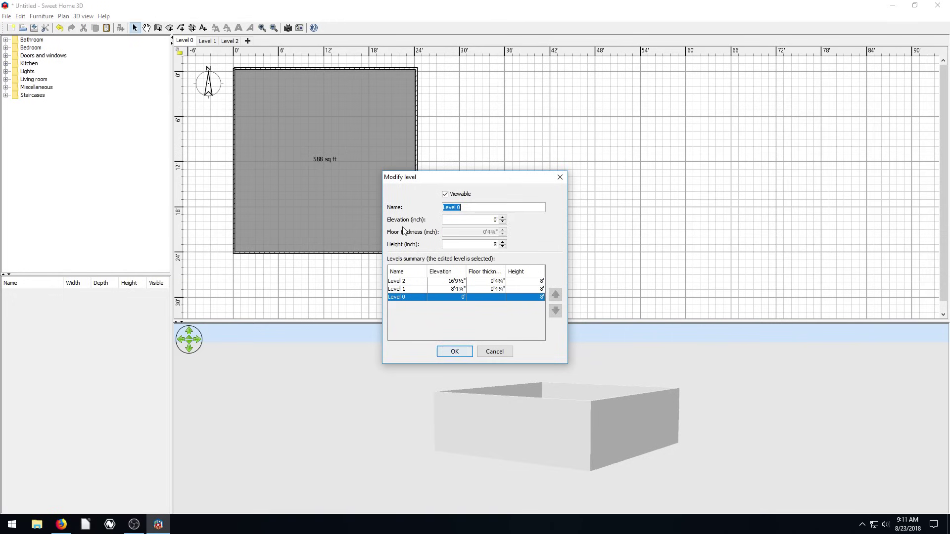
left_click(495, 221)
type("-8")
key("Delete")
left_click(455, 352)
left_click_drag(553, 434, 574, 448)
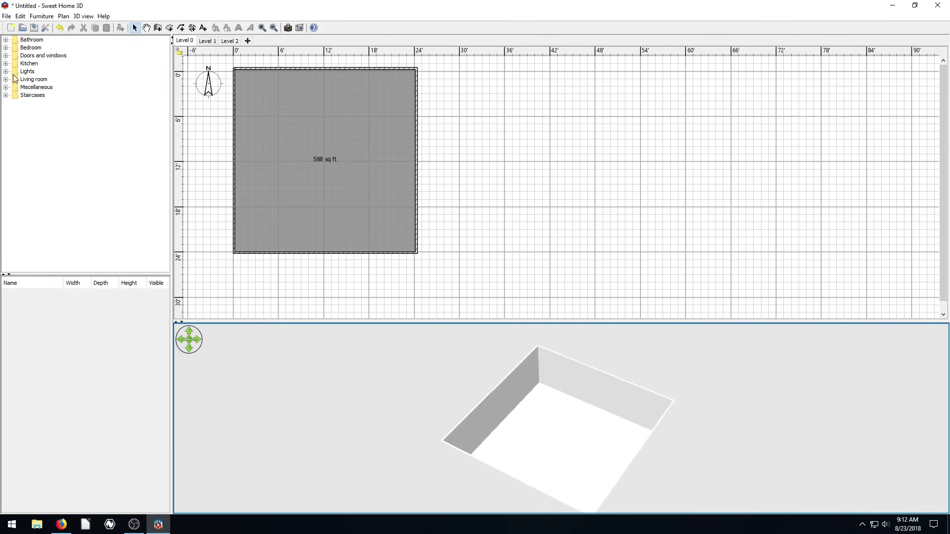
Place a Curve staircase from the Staircases catalog along the basement's left wall, then show Level 1.
left_click(5, 95)
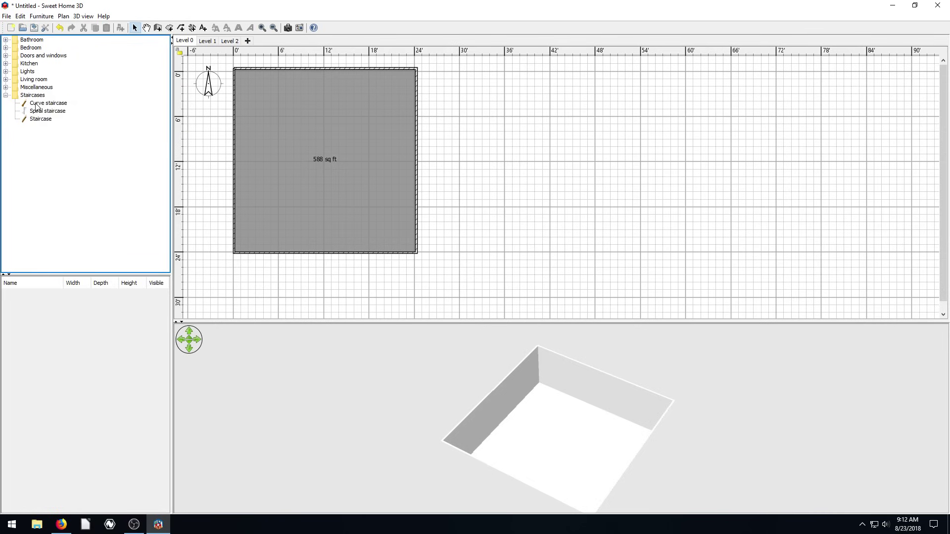
left_click_drag(36, 105, 235, 67)
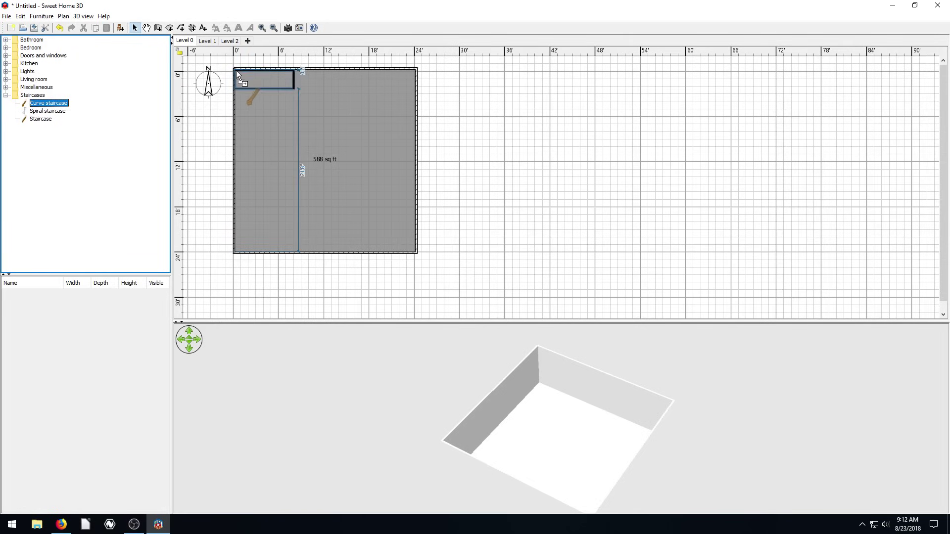
left_click_drag(236, 70, 247, 170)
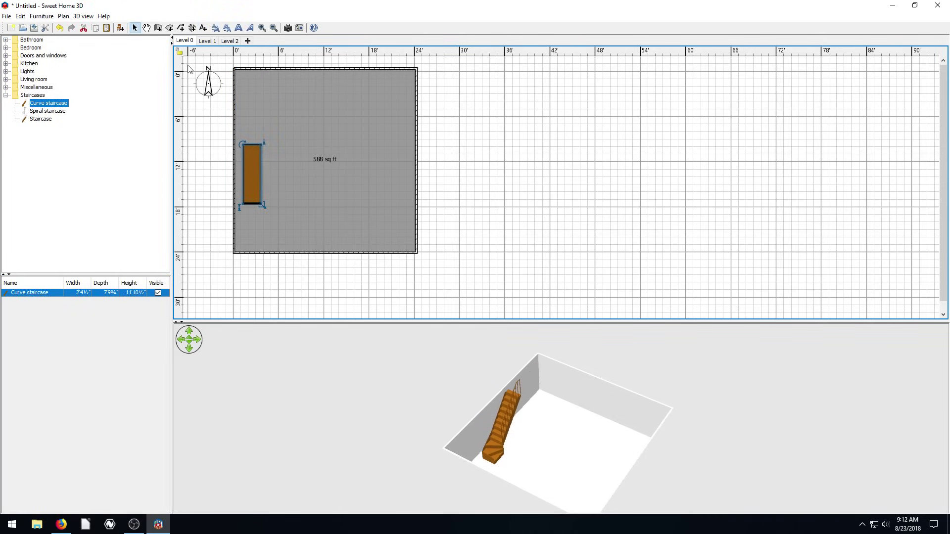
left_click(206, 40)
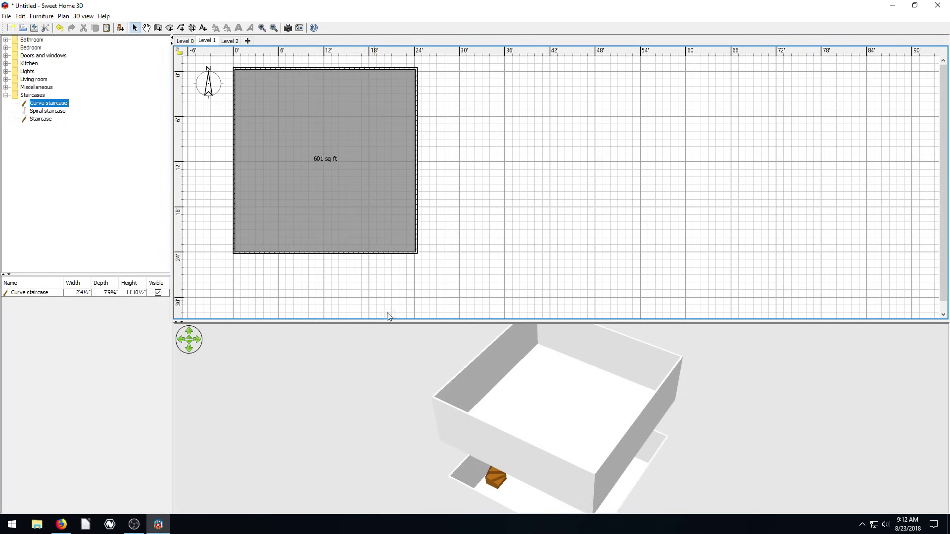
left_click_drag(468, 446, 485, 366)
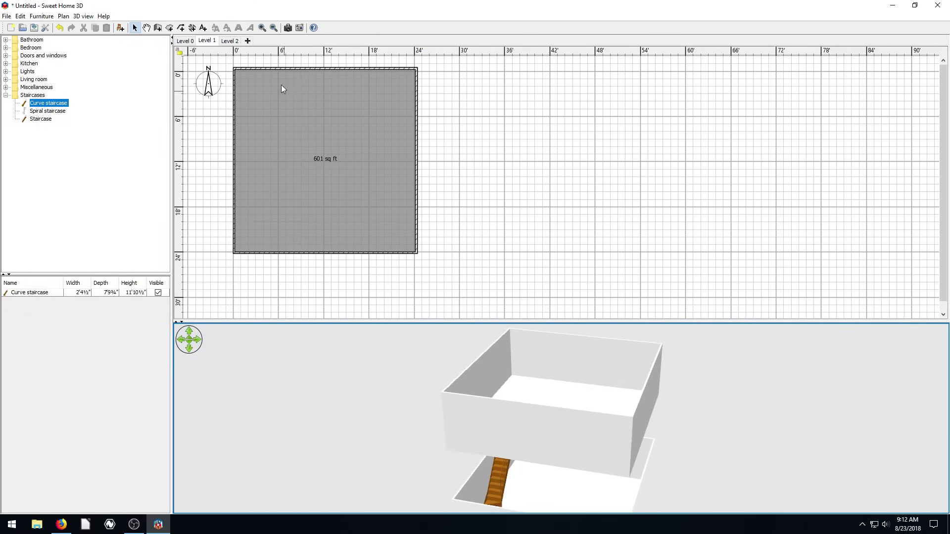
Set Level 1's elevation to 0 in its level settings.
double_click(209, 45)
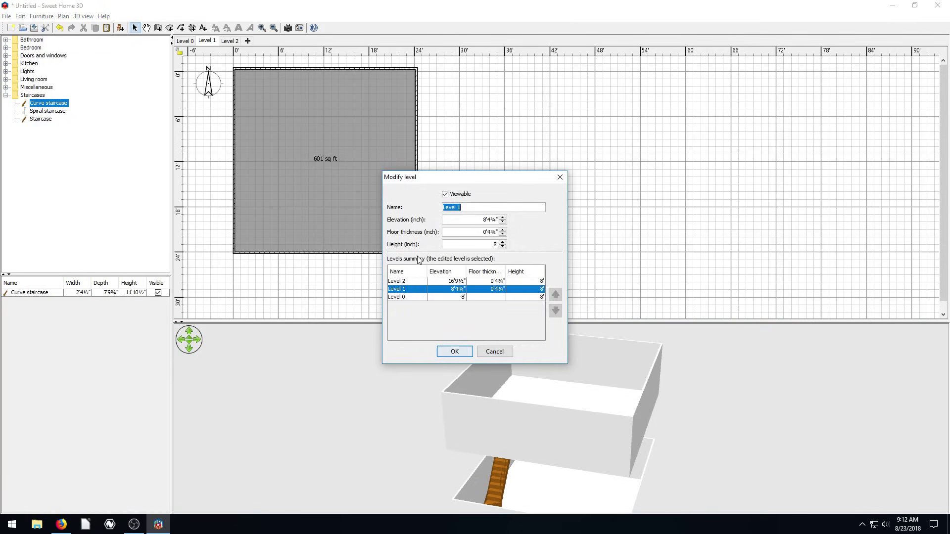
key("Tab")
type("0")
left_click(454, 351)
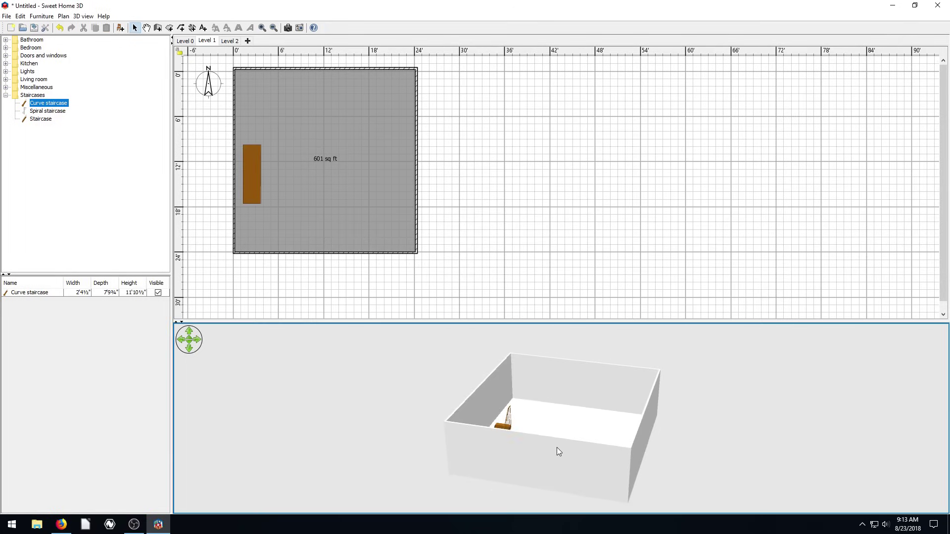
left_click_drag(557, 449, 480, 438)
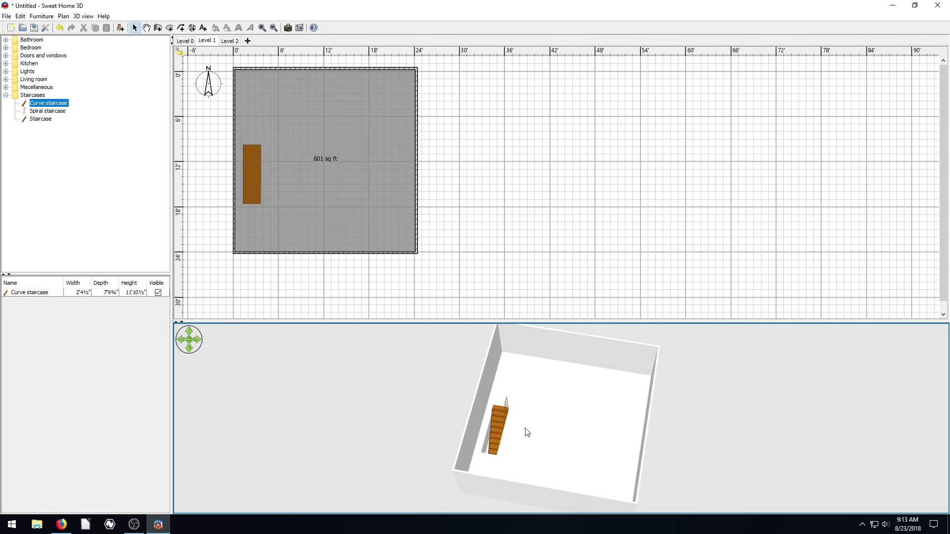
Step through Levels 0 and 1 to the empty Level 2, checking each in 3D.
left_click(183, 41)
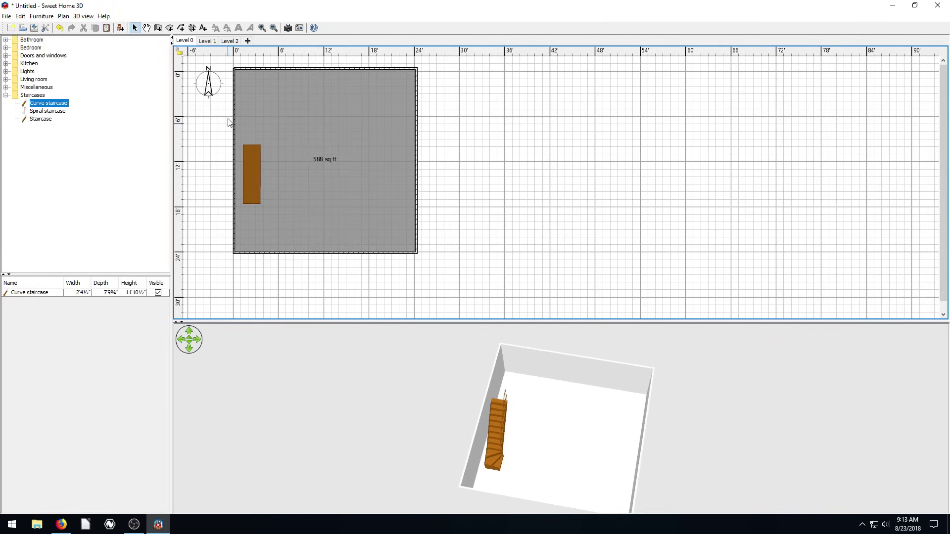
left_click(207, 41)
left_click_drag(539, 439, 540, 393)
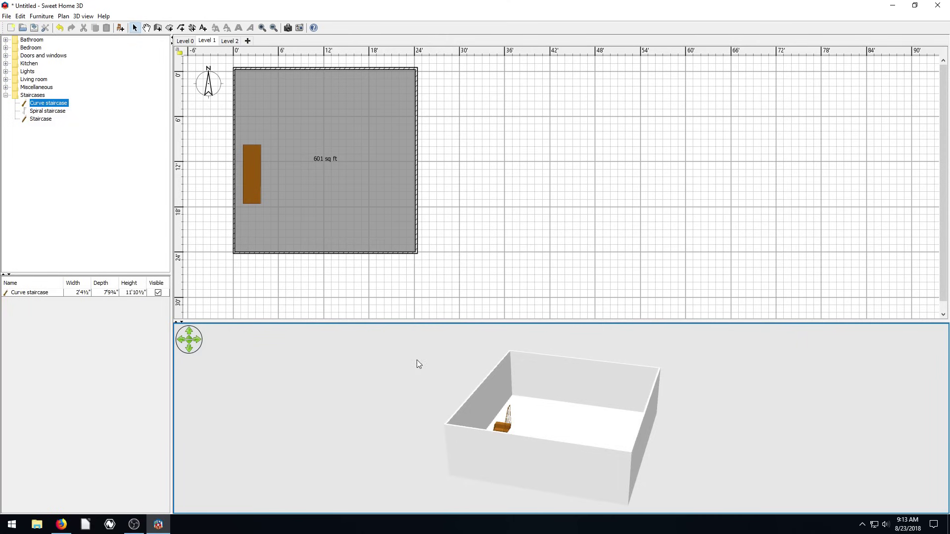
left_click(223, 40)
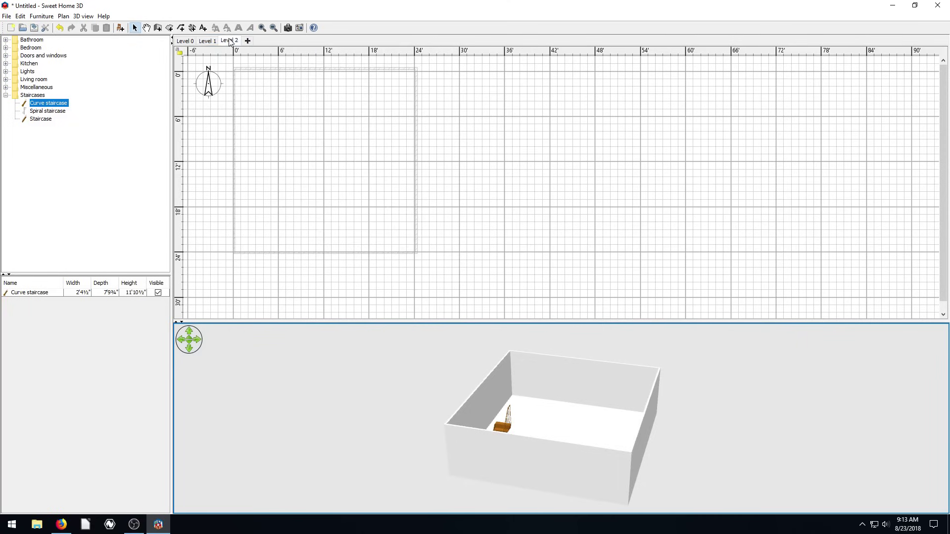
left_click_drag(456, 374, 486, 393)
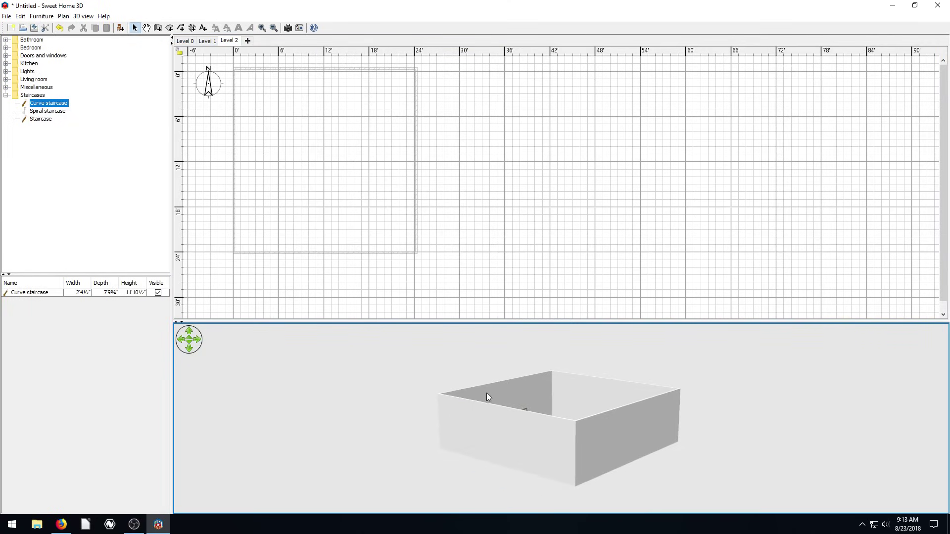
left_click(229, 41)
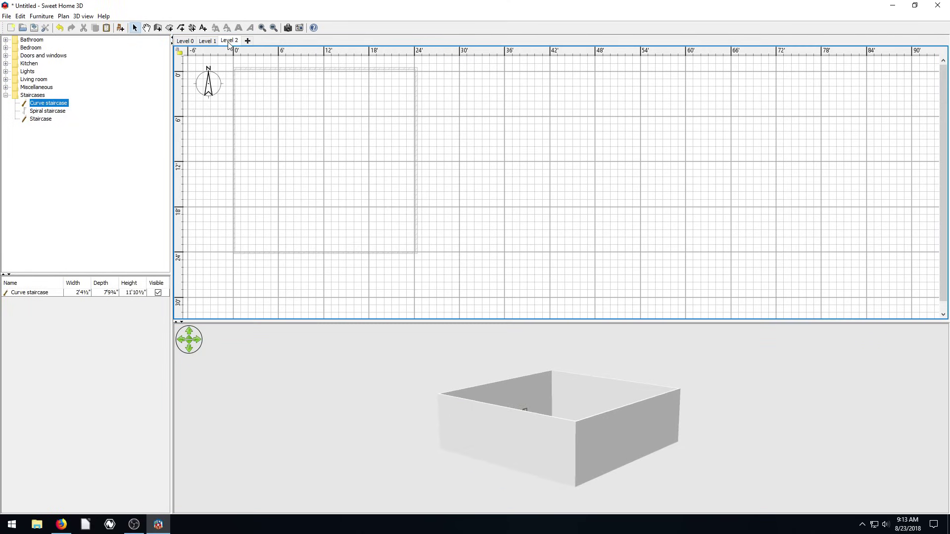
Remove the old Level 2 with Plan > Delete level and add a new empty one above Level 1.
left_click(63, 18)
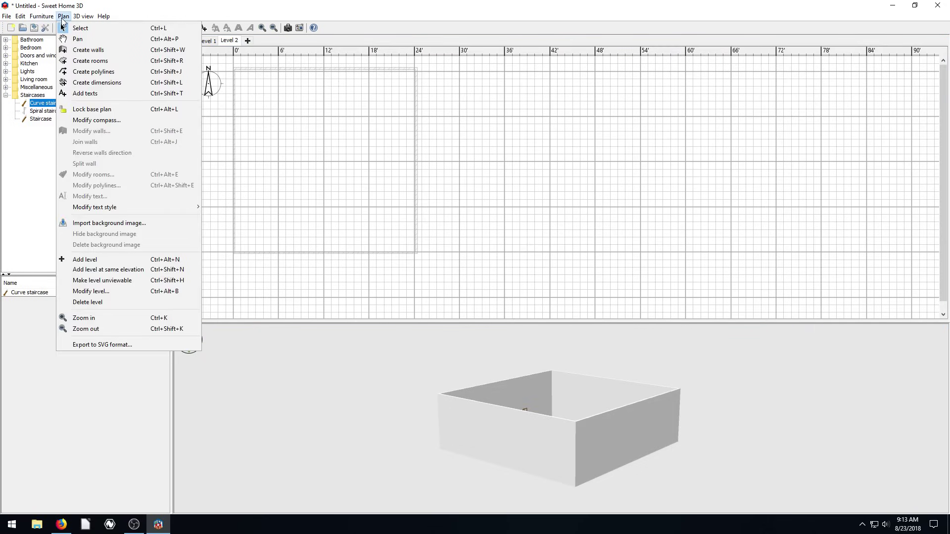
left_click(88, 303)
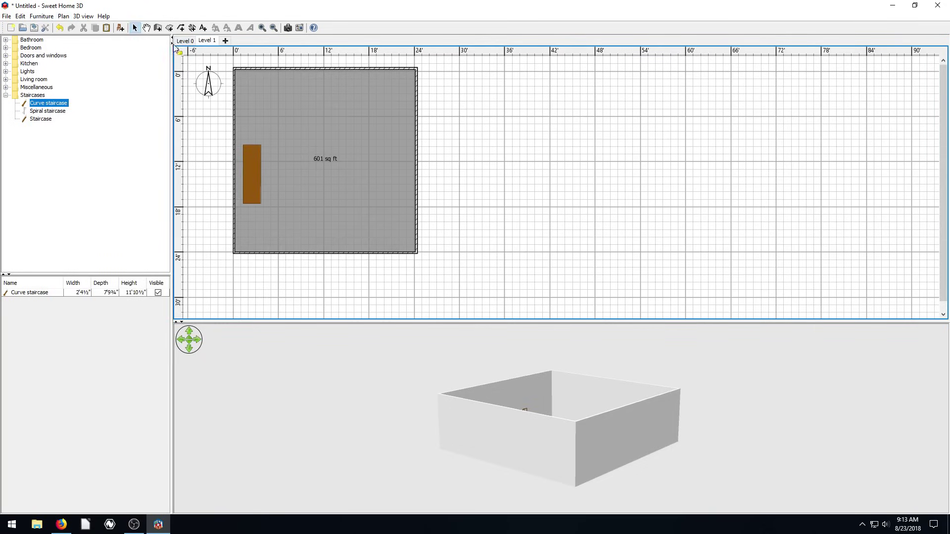
left_click(208, 42)
left_click(227, 41)
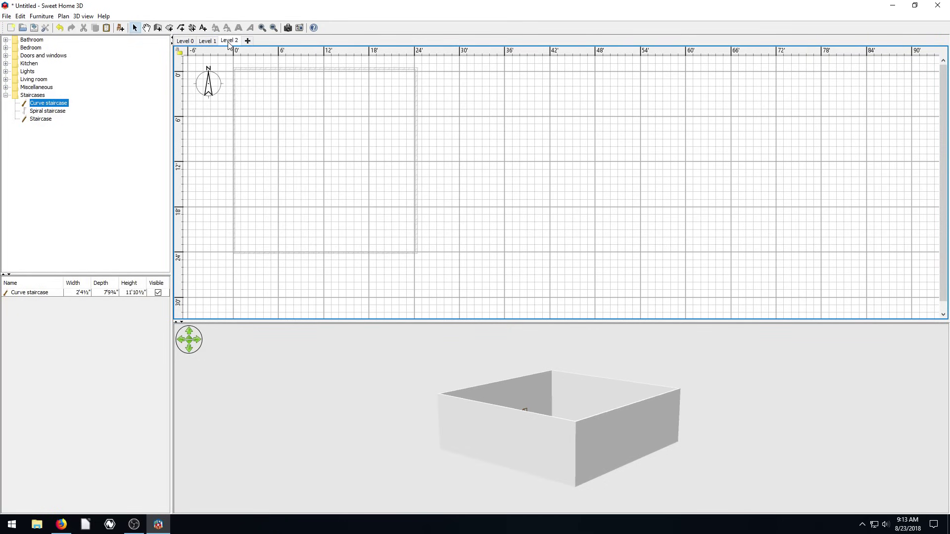
Draw a 590 sq ft rectangular room on Level 2.
left_click(169, 28)
left_click(232, 67)
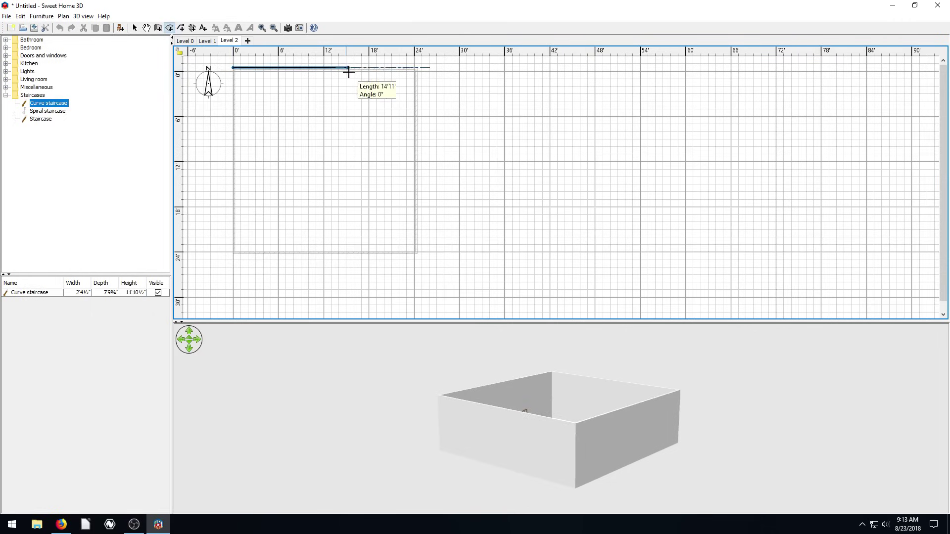
left_click(416, 68)
left_click(416, 252)
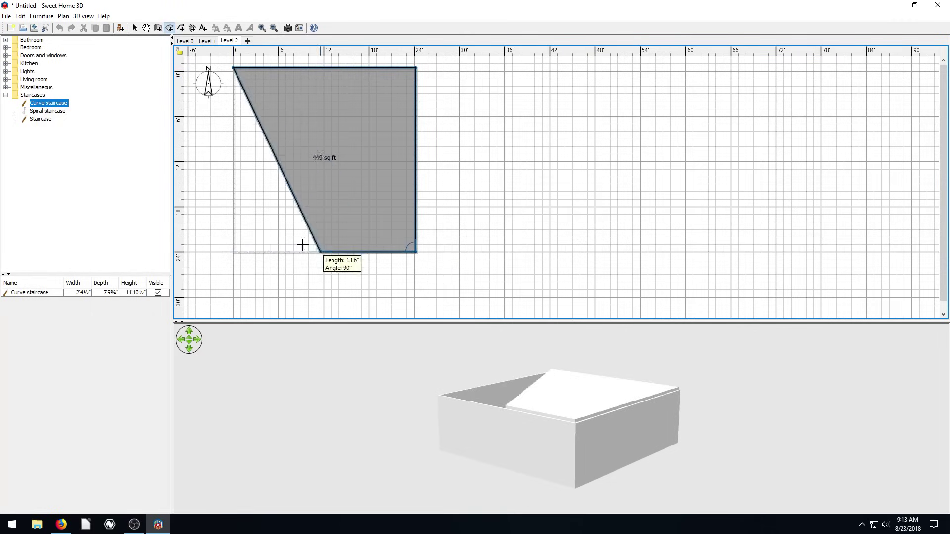
left_click(233, 248)
key("Return")
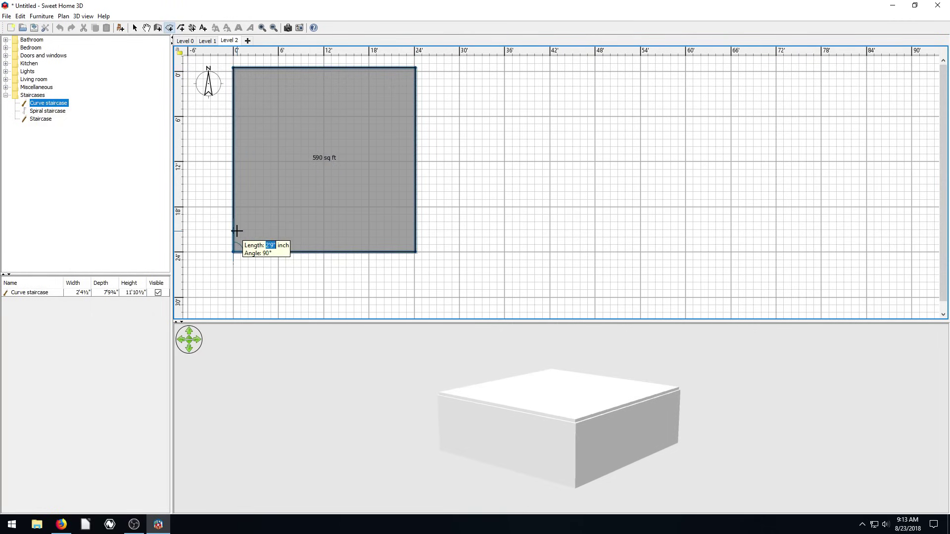
key("Escape")
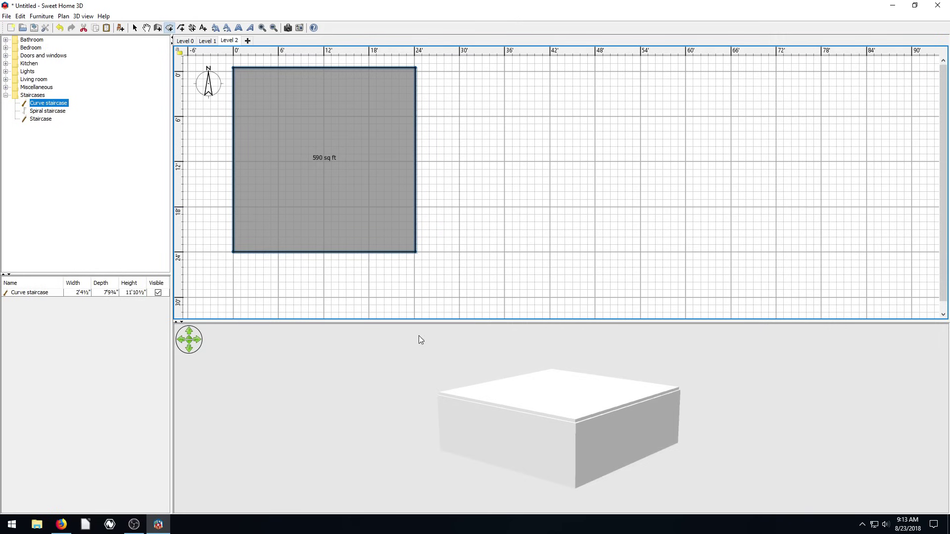
left_click_drag(419, 335, 317, 211)
Enclose the room with four walls along its edges and add Level 3 above.
left_click(157, 27)
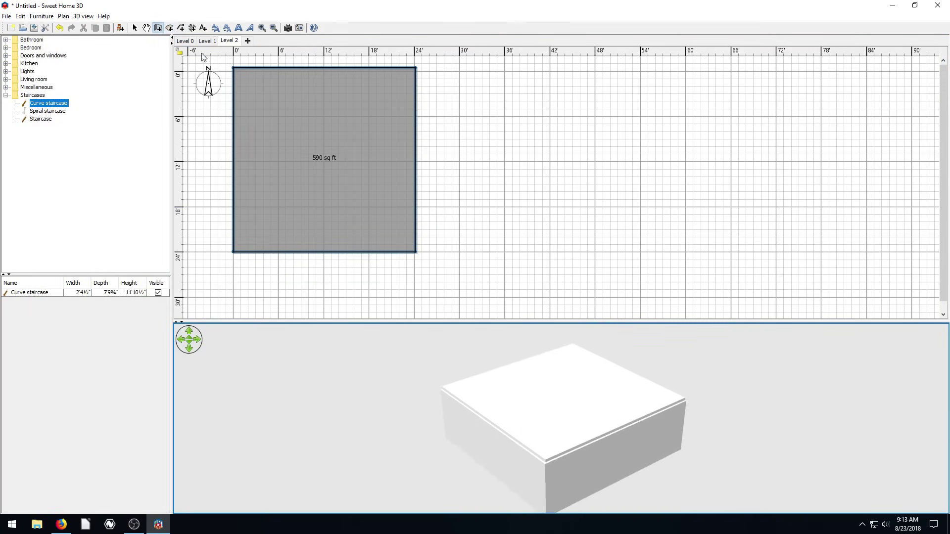
left_click(234, 68)
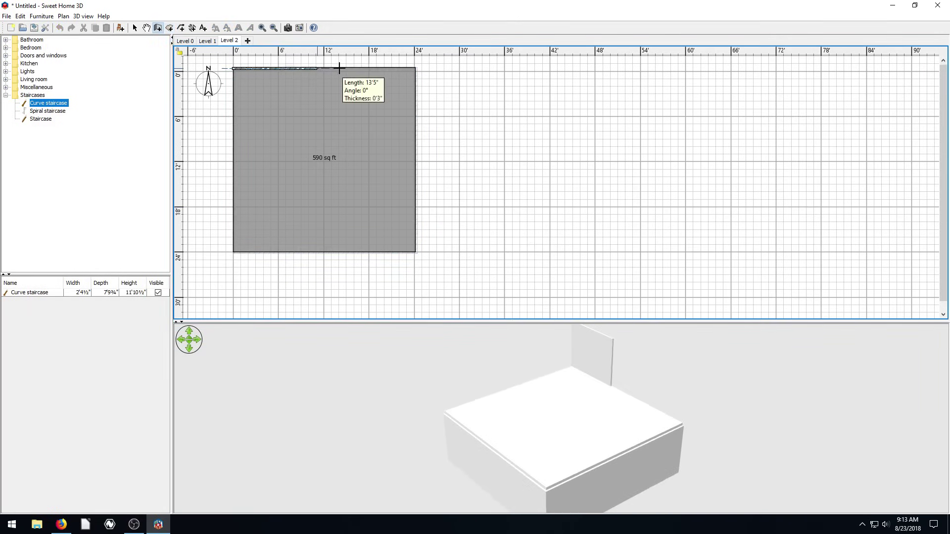
left_click(416, 68)
left_click(412, 251)
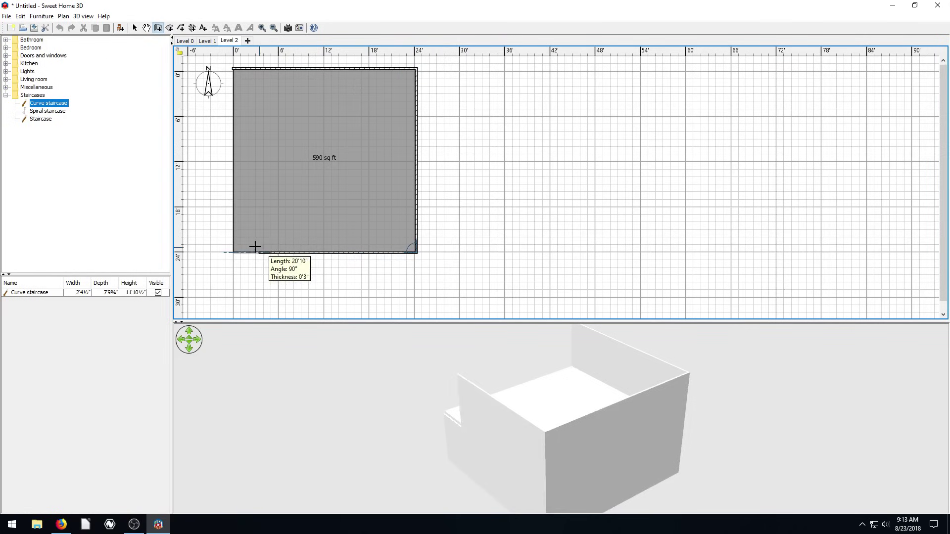
left_click(234, 251)
double_click(233, 69)
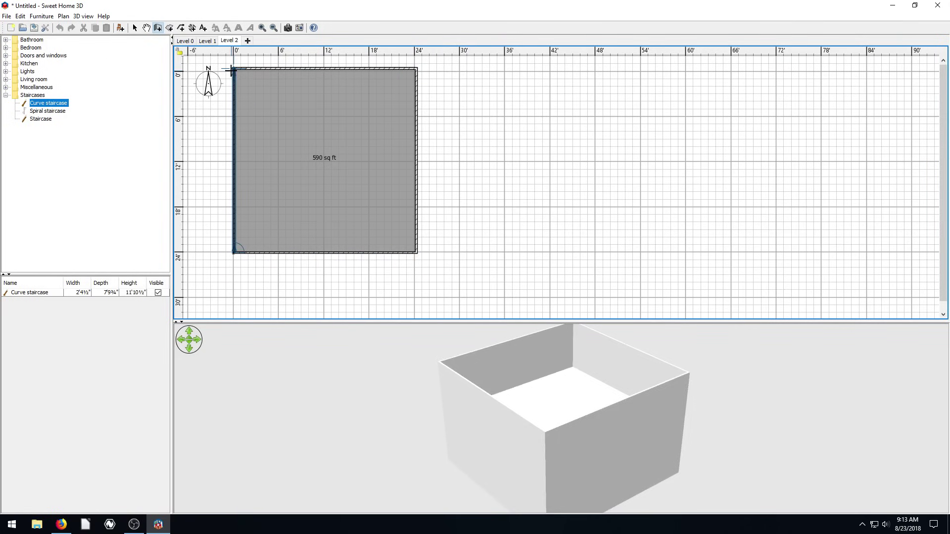
left_click_drag(435, 361, 569, 435)
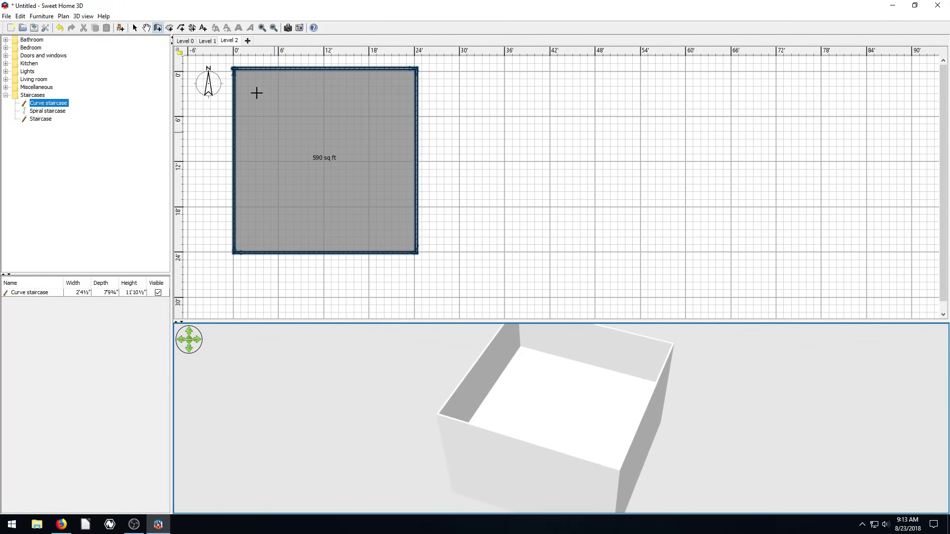
left_click(248, 42)
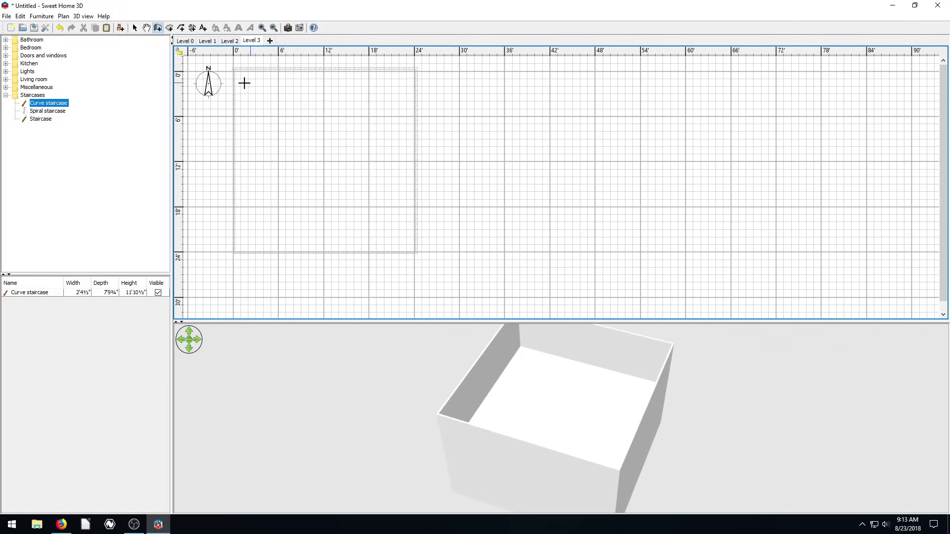
Draw a seven-corner irregular 248 sq ft room on Level 3, then add Levels 4 and 5.
left_click(169, 28)
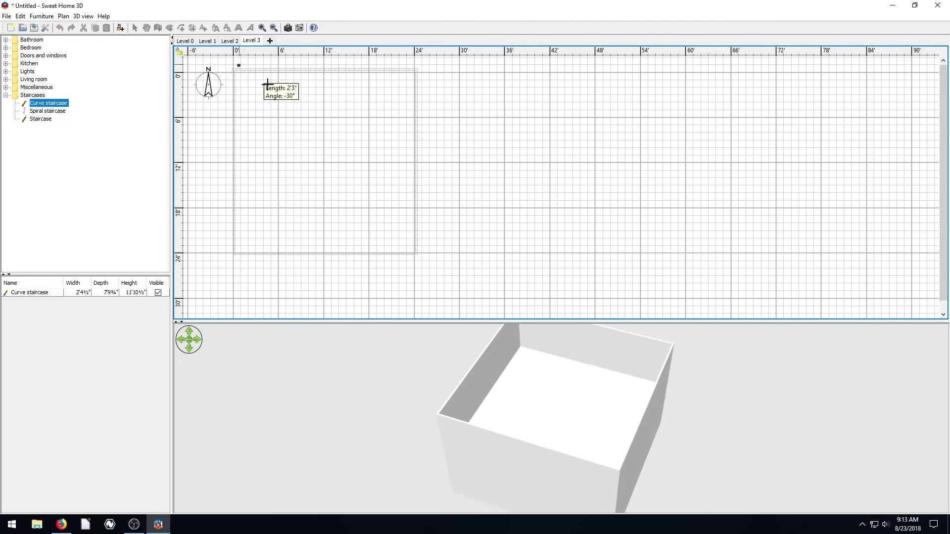
left_click(238, 64)
left_click(391, 152)
left_click(381, 113)
left_click(291, 113)
left_click(270, 201)
left_click(415, 241)
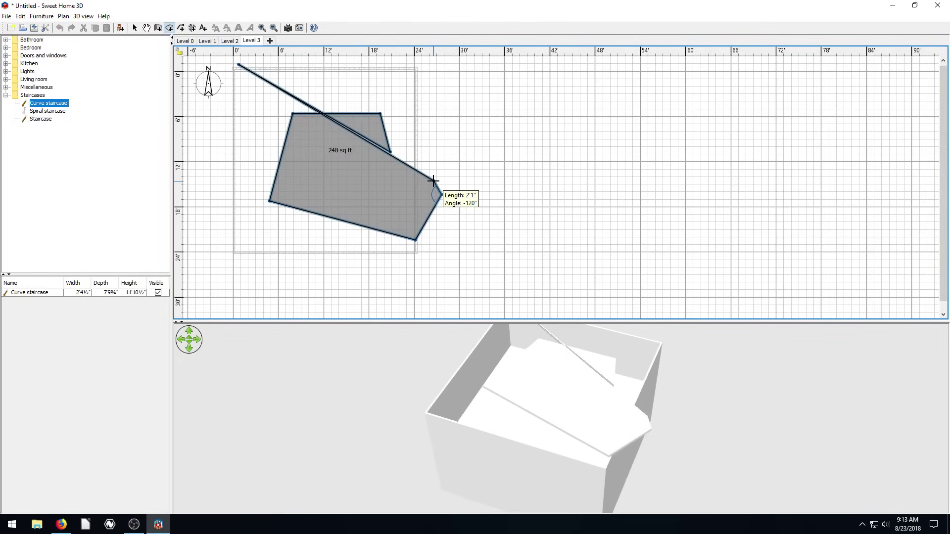
double_click(441, 195)
left_click(270, 42)
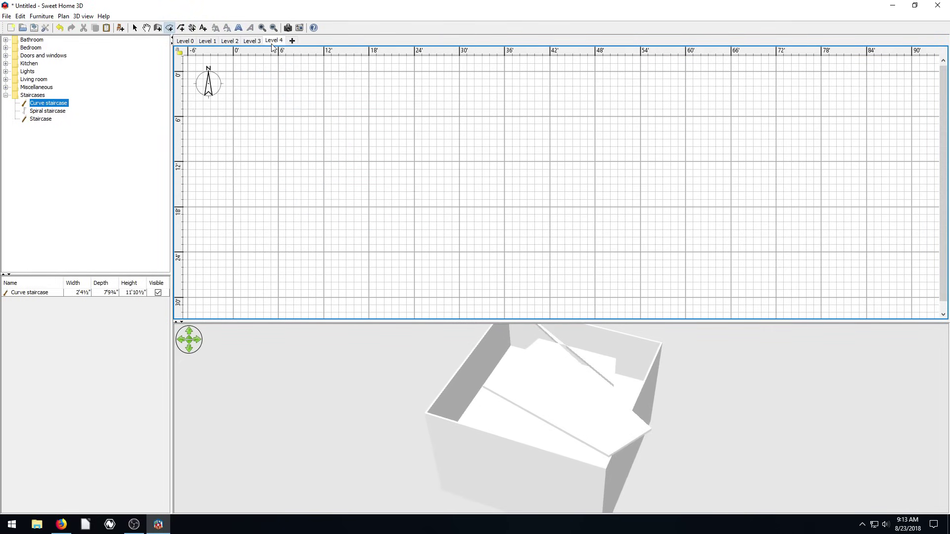
left_click(294, 42)
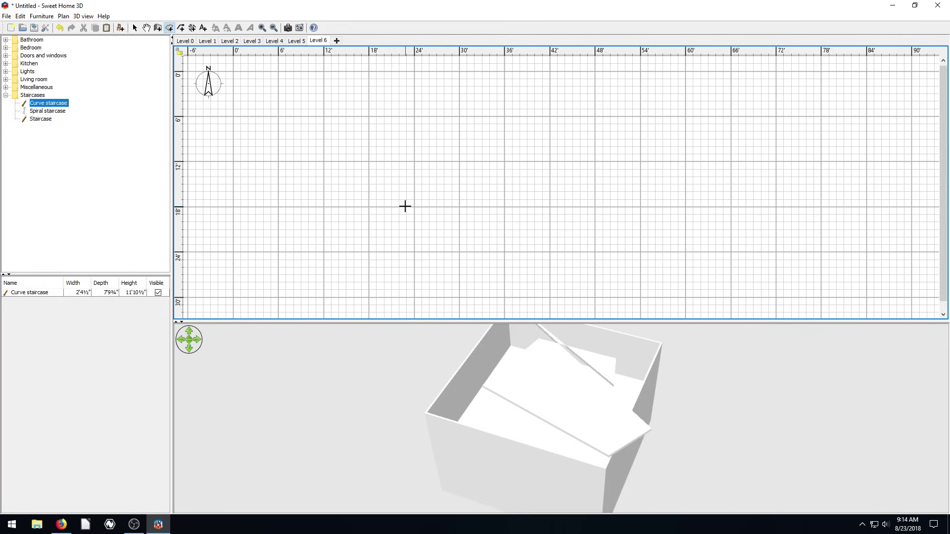
Return to Level 1 and inspect its 601 sq ft room above the basement staircase in 3D.
left_click(208, 41)
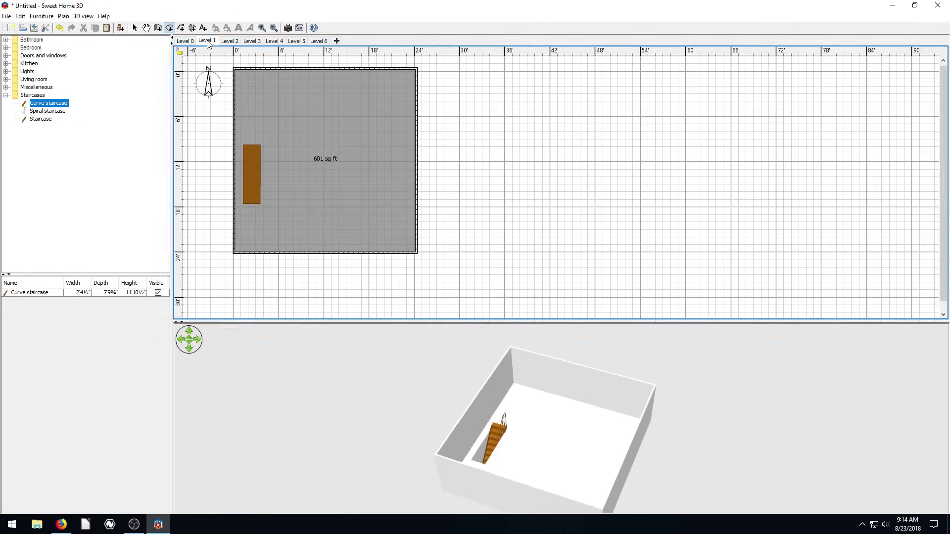
double_click(208, 42)
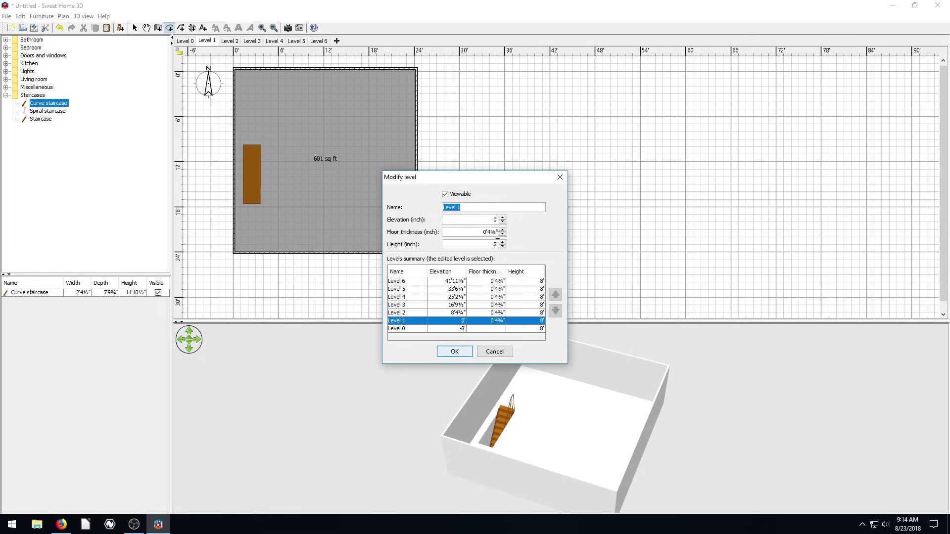
left_click(446, 195)
left_click(495, 353)
left_click_drag(566, 422, 406, 340)
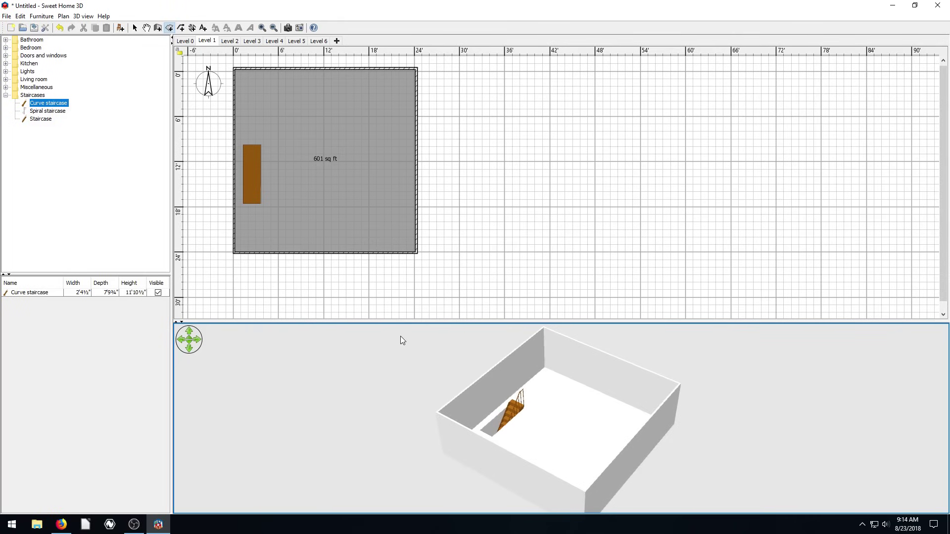
left_click_drag(530, 413, 530, 408)
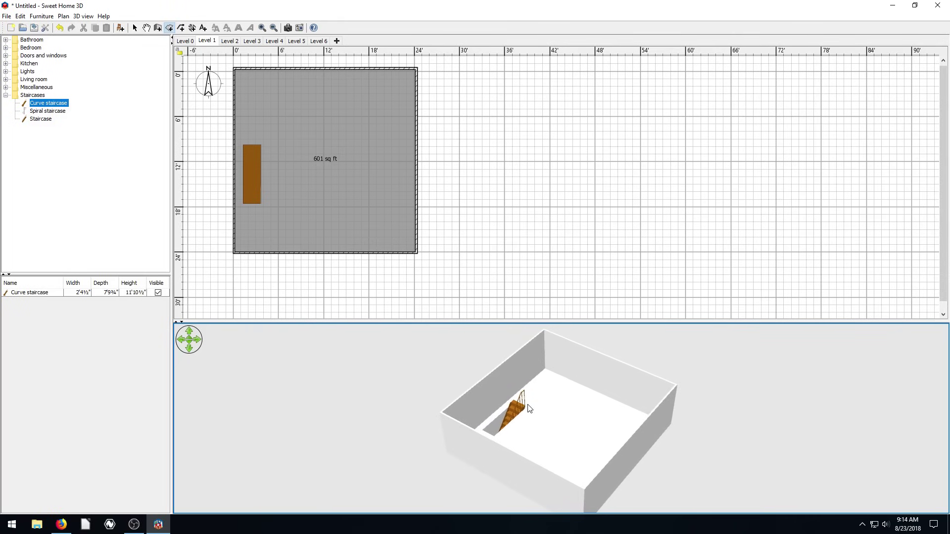